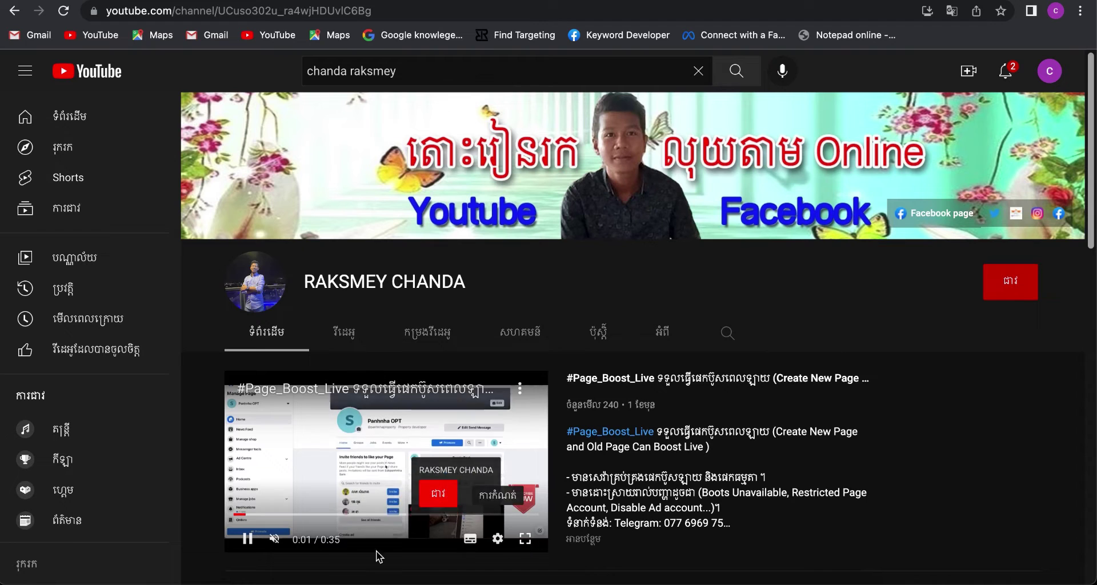
Subscribe to the open YouTube channel and turn on all of its notifications.
{"action": "scroll", "coordinate": [567, 400], "scroll_direction": "down", "scroll_amount": 3}
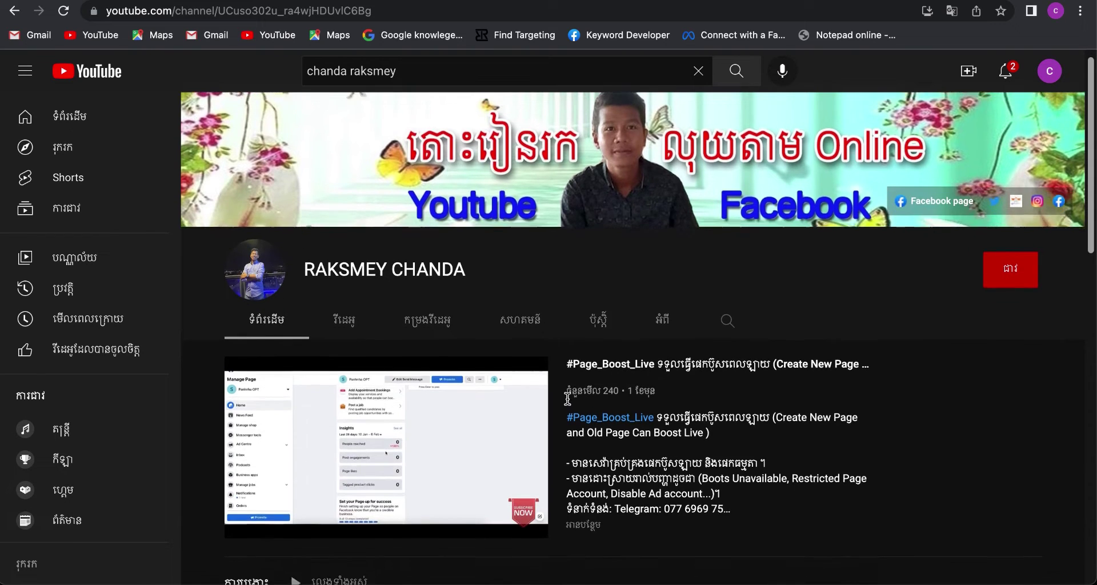
{"action": "scroll", "coordinate": [567, 398], "scroll_direction": "up", "scroll_amount": 3}
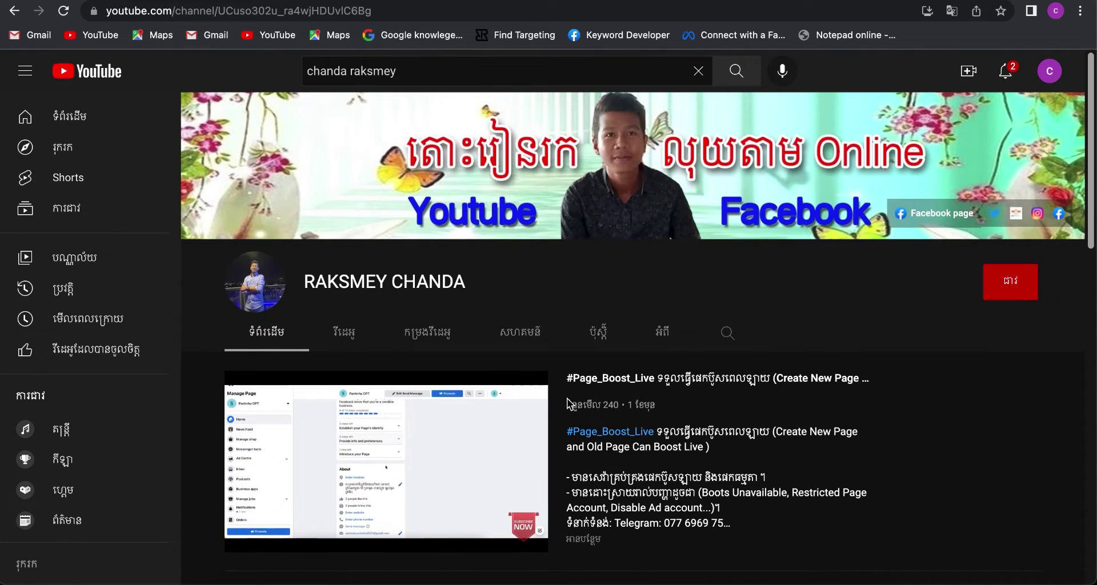
{"action": "left_click", "coordinate": [999, 290]}
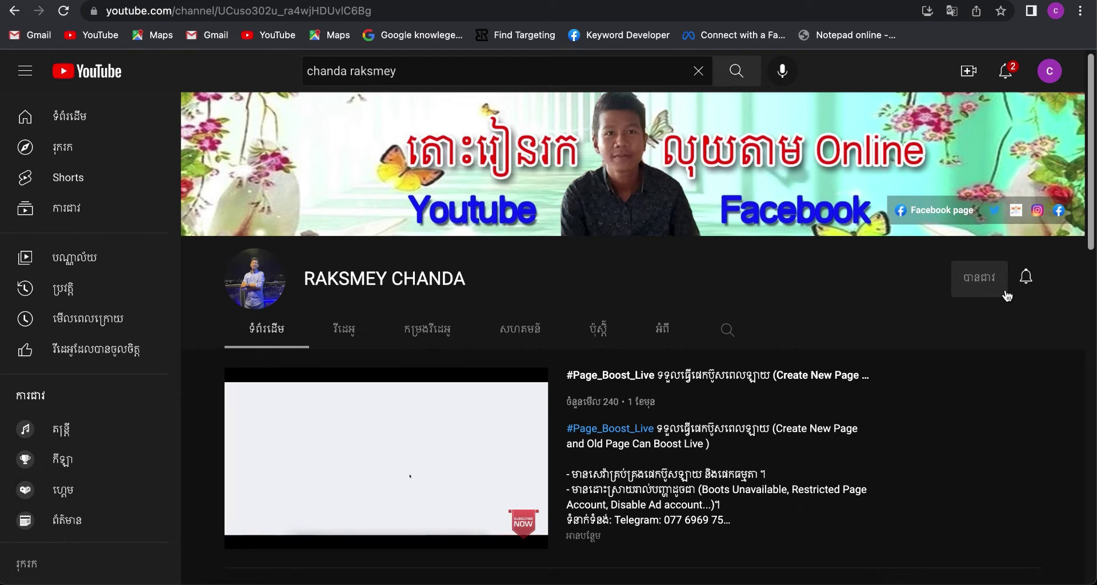
{"action": "left_click", "coordinate": [1027, 280]}
{"action": "left_click", "coordinate": [968, 310]}
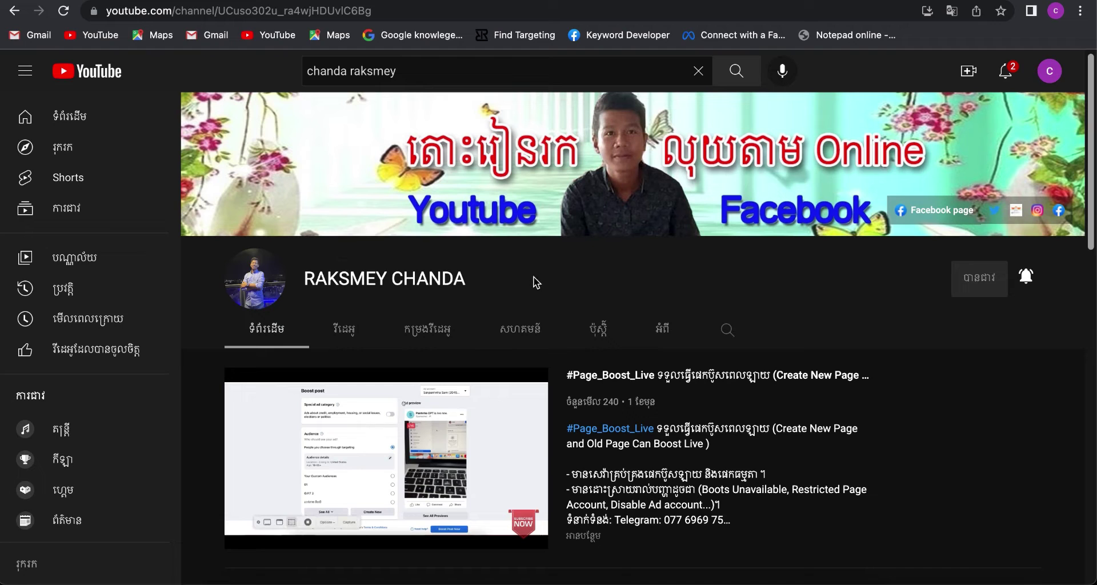
Switch to Facebook Ads Manager and create a new auction campaign with the Messages objective.
{"action": "left_click", "coordinate": [451, 2]}
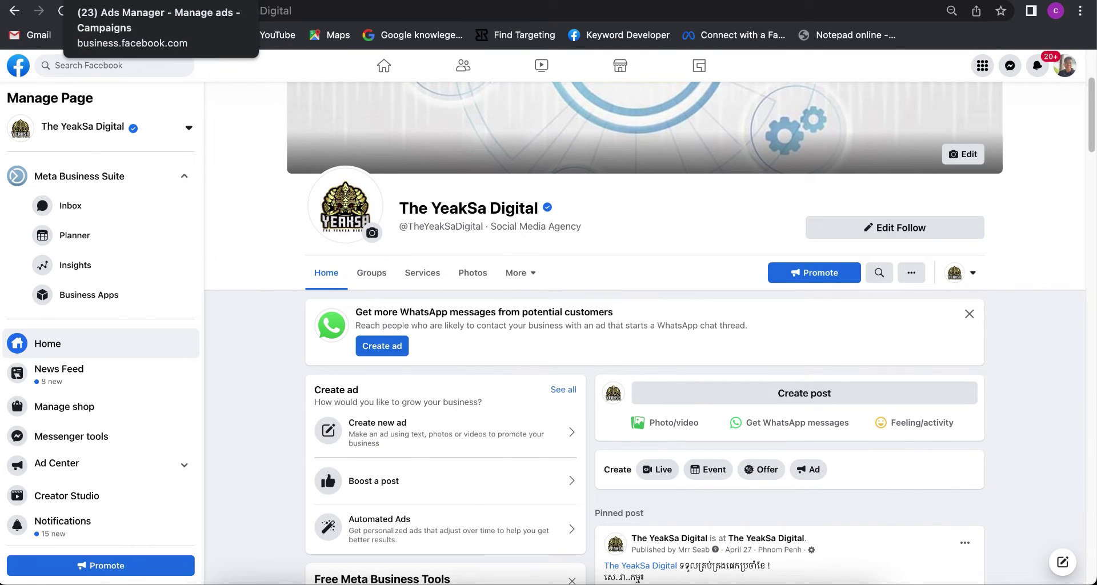
{"action": "left_click", "coordinate": [143, 6]}
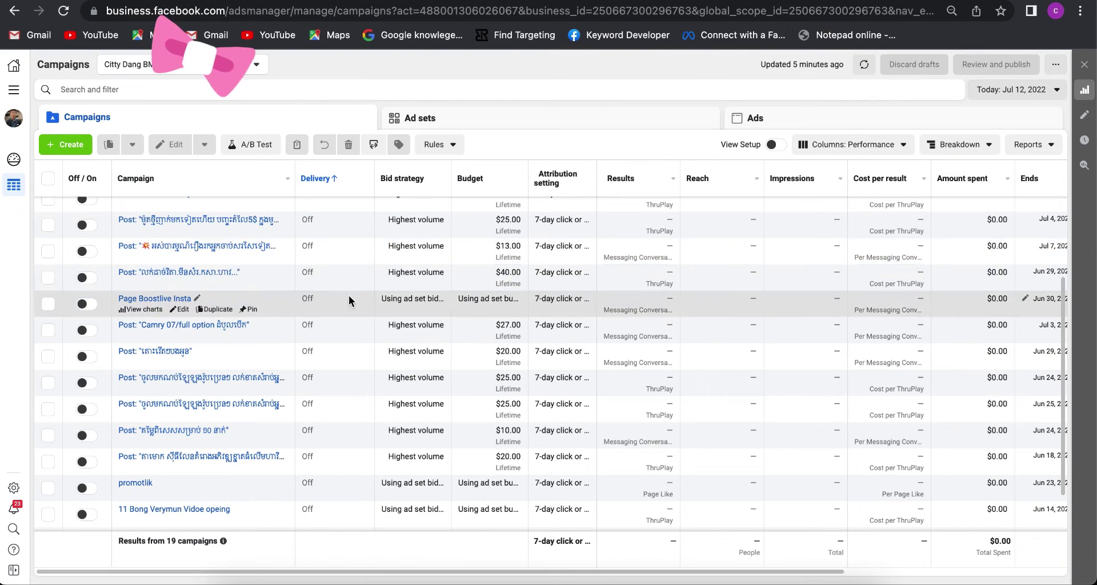
{"action": "scroll", "coordinate": [345, 296], "scroll_direction": "down", "scroll_amount": 1}
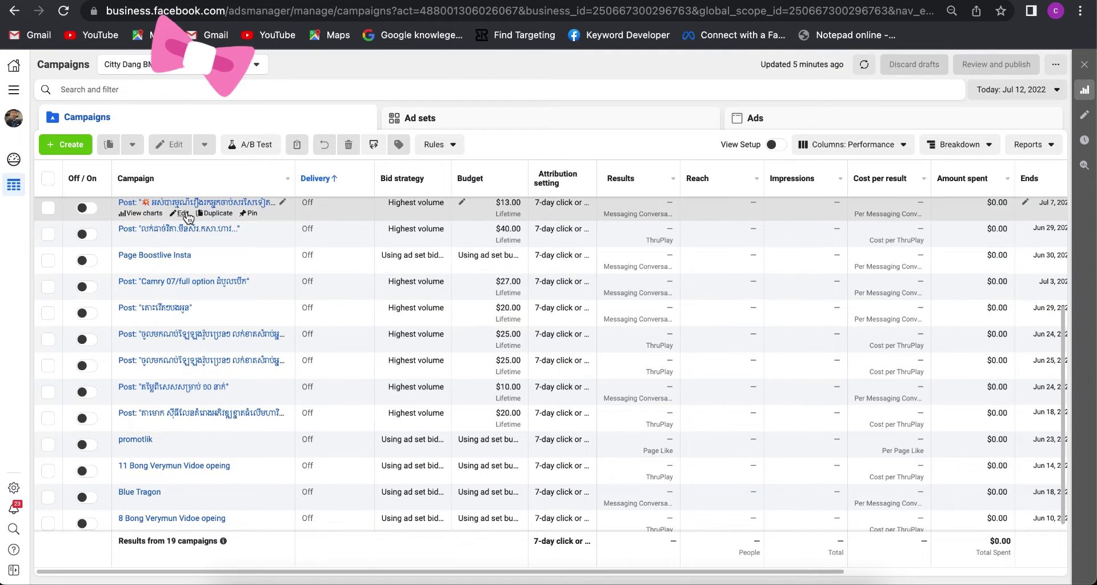
{"action": "scroll", "coordinate": [217, 232], "scroll_direction": "up", "scroll_amount": 2}
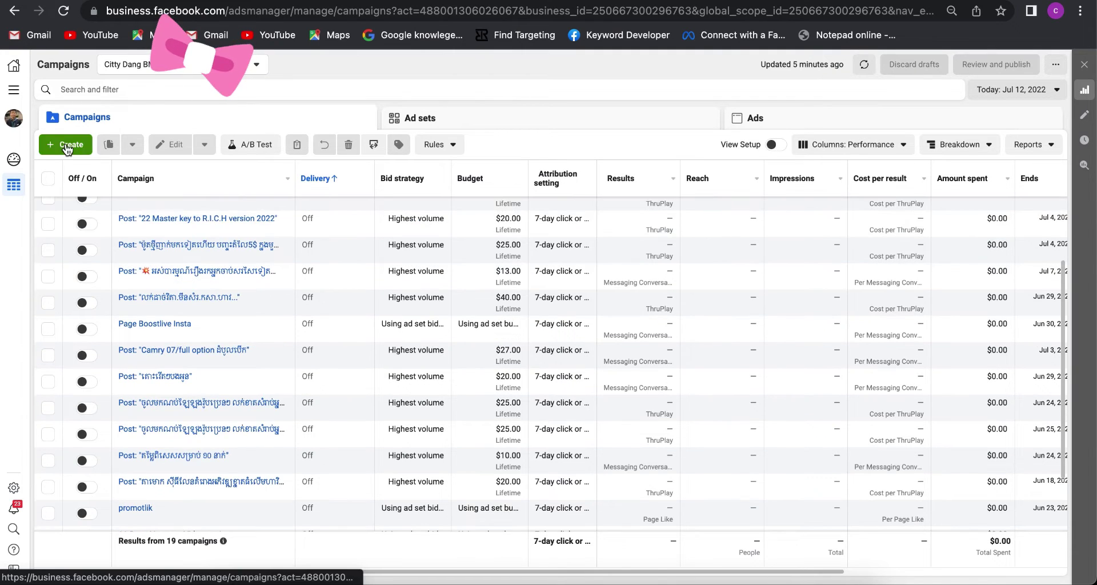
{"action": "left_click", "coordinate": [67, 147]}
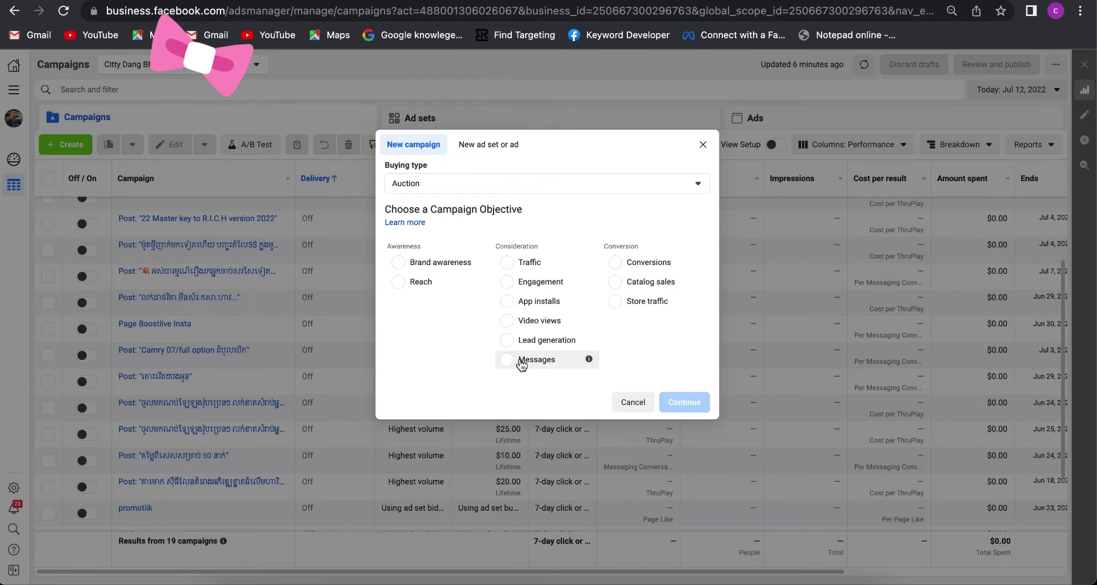
{"action": "left_click", "coordinate": [521, 363]}
{"action": "left_click", "coordinate": [687, 484]}
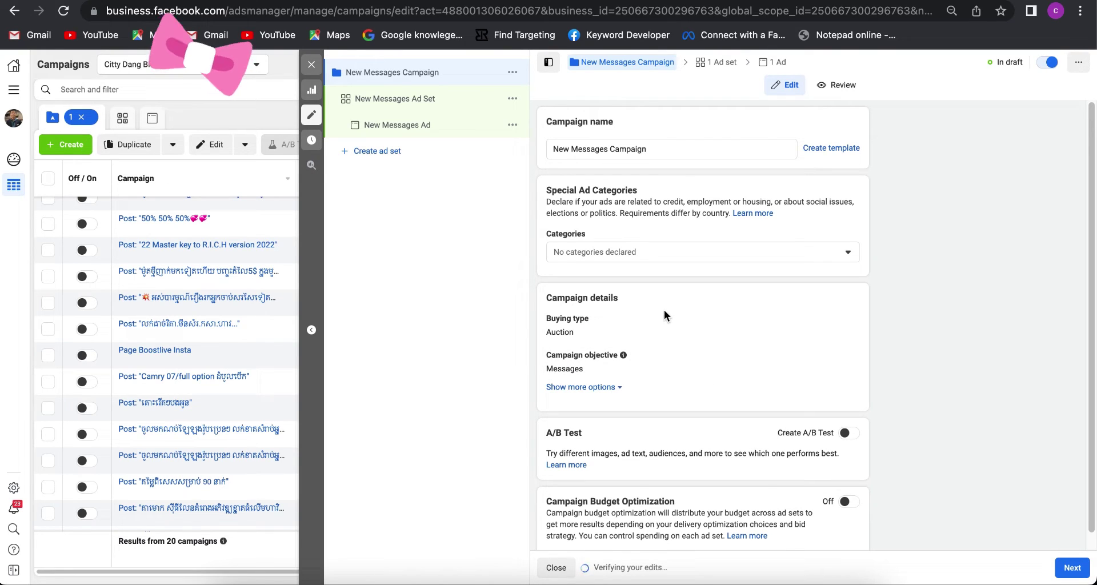
Give the New Messages Ad Set a lifetime budget of $10,000.00 and close the editor, keeping the draft.
{"action": "left_click_drag", "start_coordinate": [609, 149], "coordinate": [600, 148]}
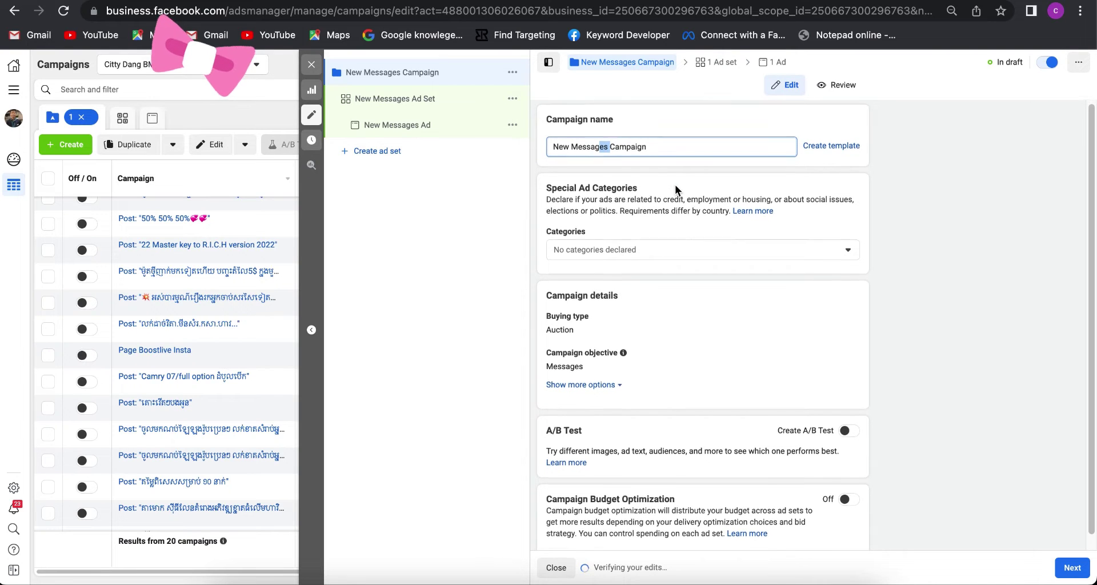
{"action": "left_click", "coordinate": [380, 99]}
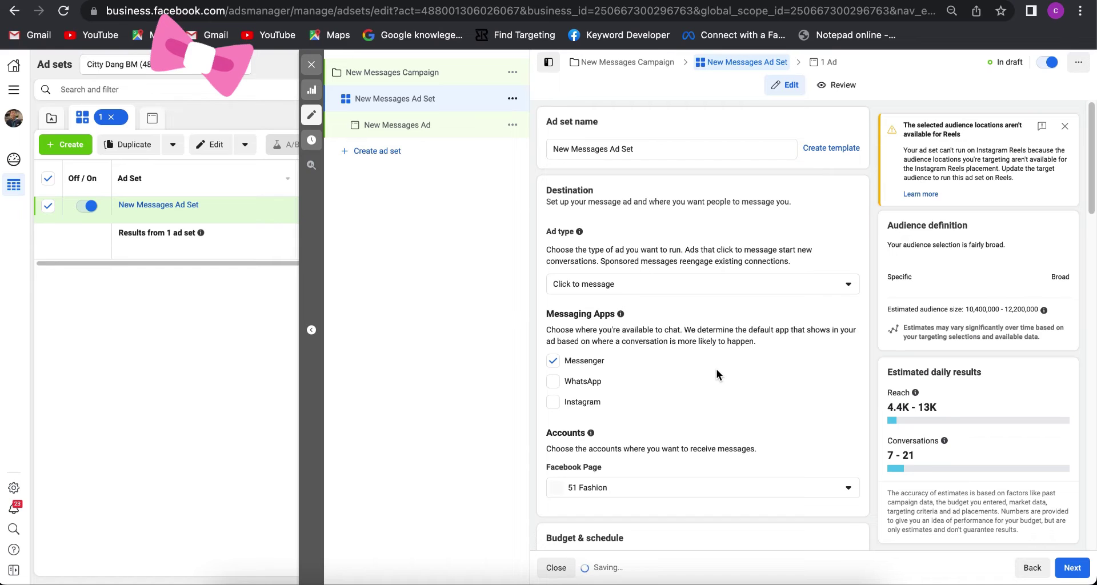
{"action": "scroll", "coordinate": [717, 369], "scroll_direction": "down", "scroll_amount": 5}
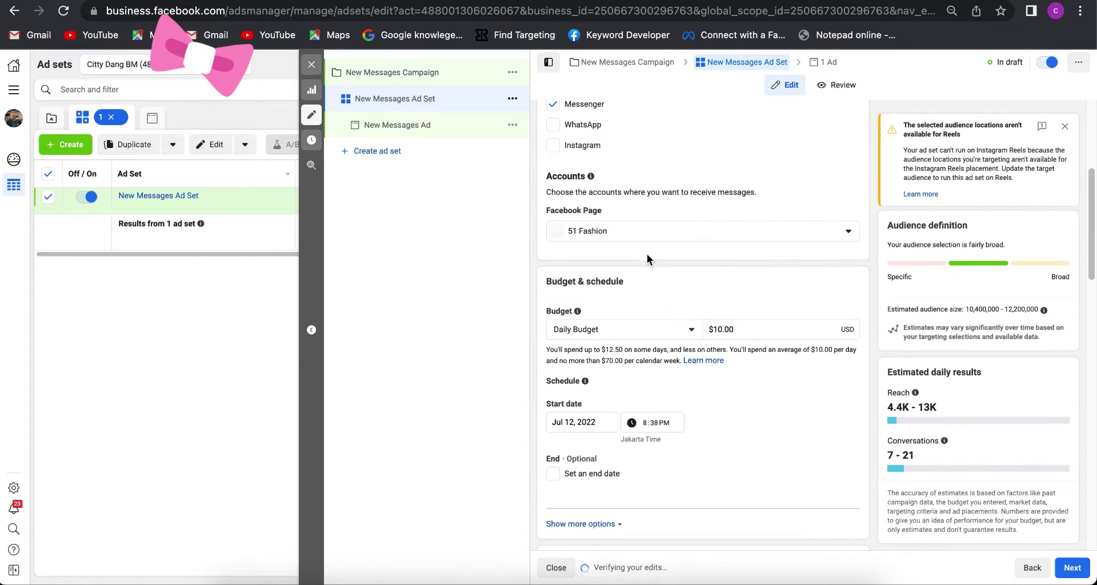
{"action": "scroll", "coordinate": [646, 253], "scroll_direction": "down", "scroll_amount": 4}
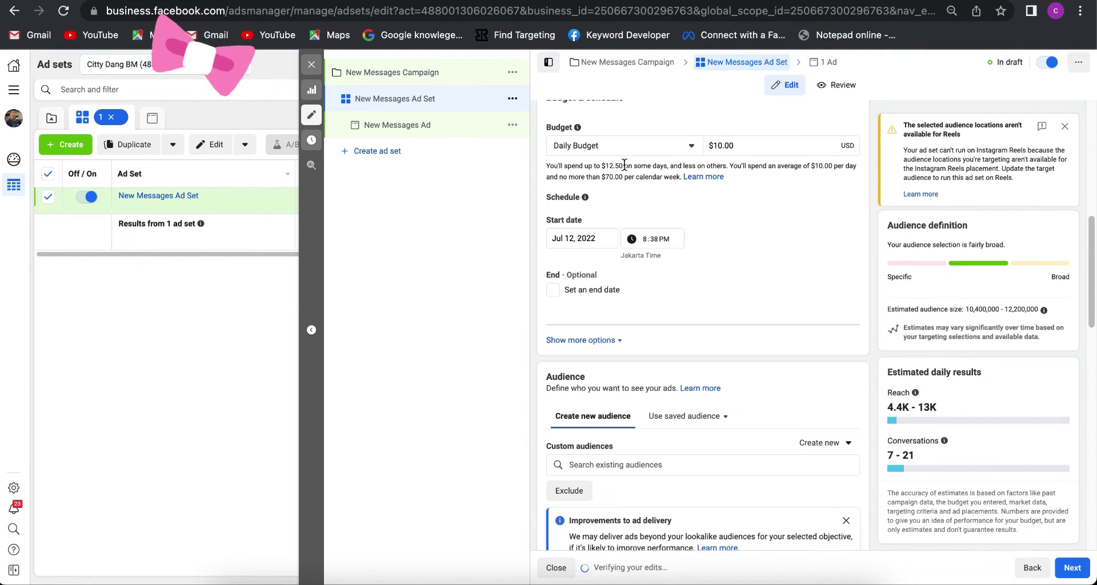
{"action": "left_click", "coordinate": [619, 148]}
{"action": "left_click", "coordinate": [613, 194]}
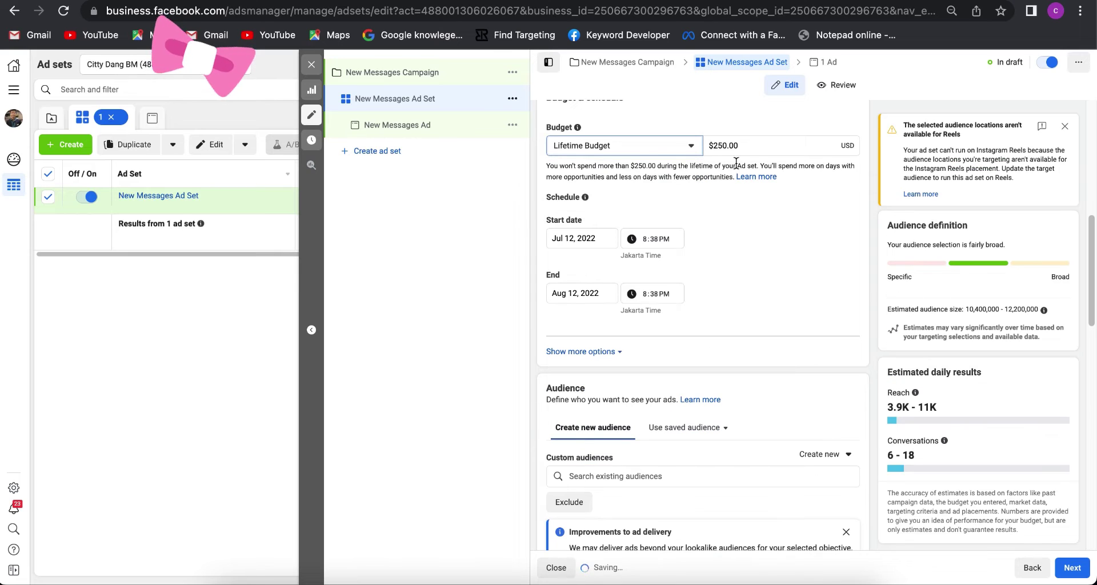
{"action": "left_click", "coordinate": [722, 146]}
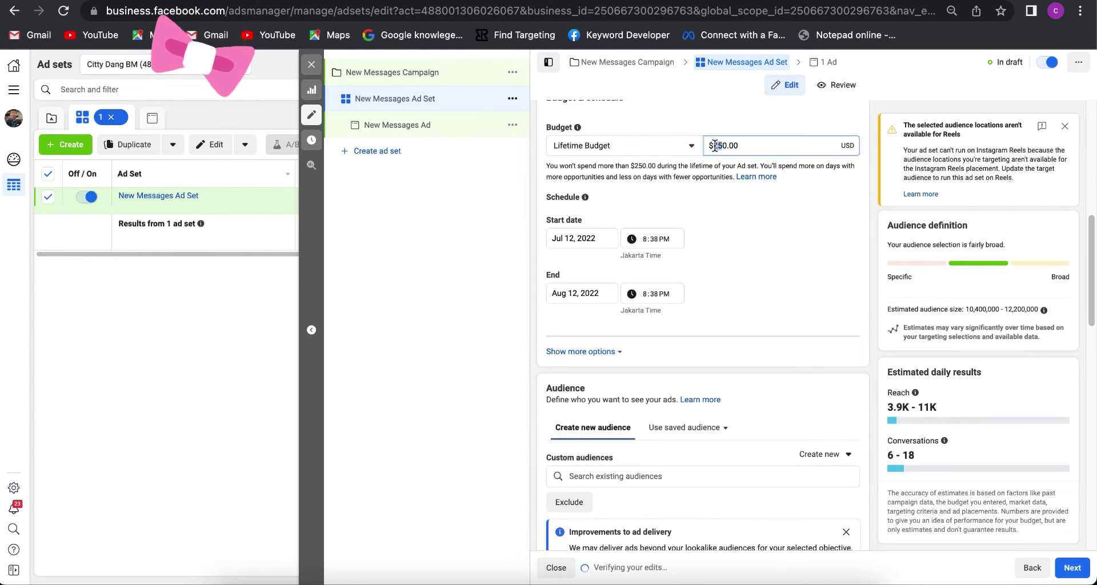
{"action": "type", "text": "100"}
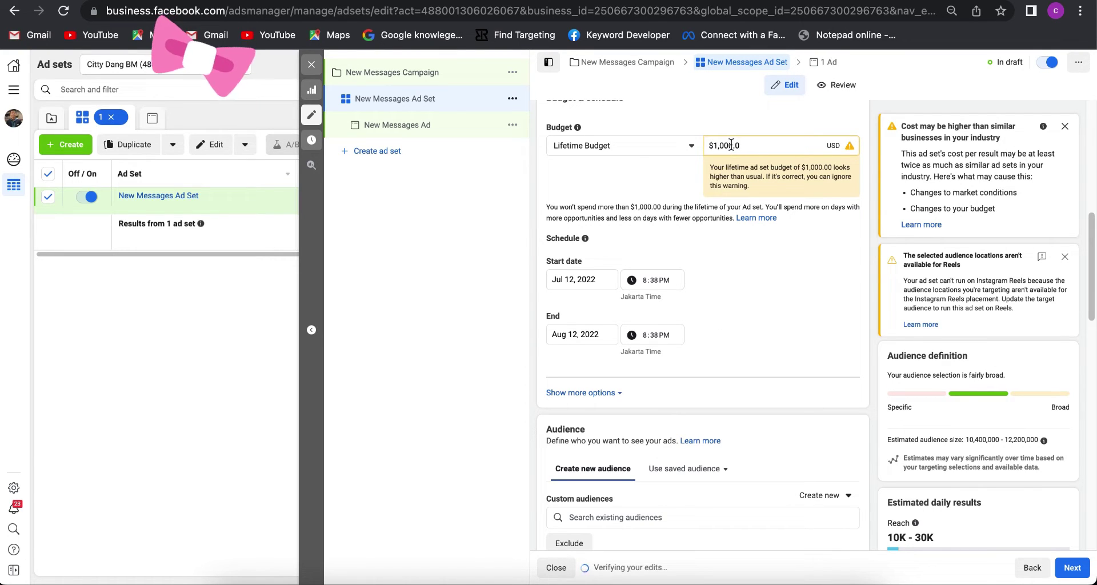
{"action": "type", "text": "0"}
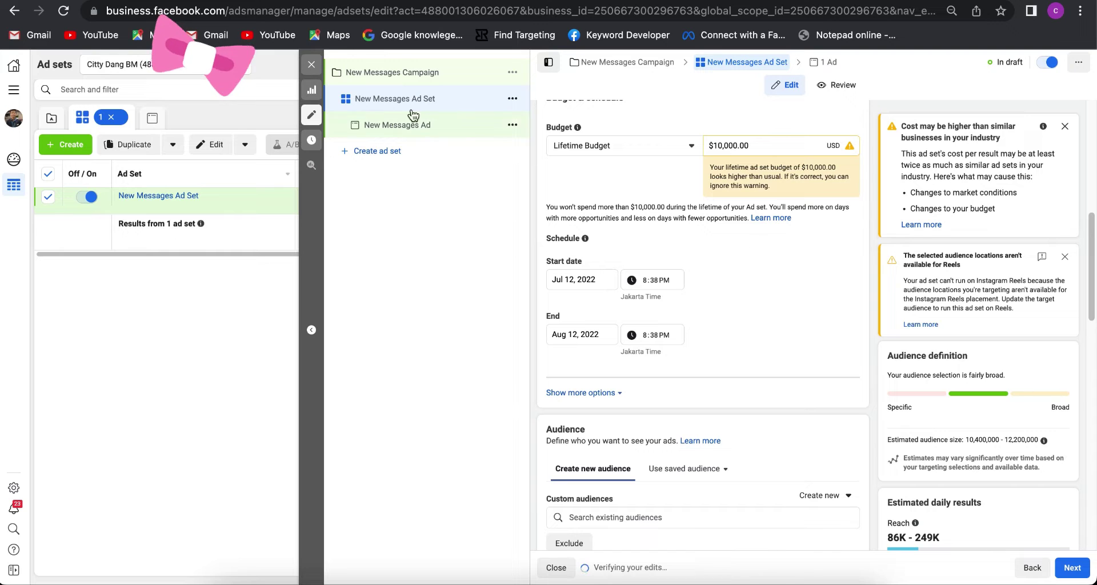
{"action": "left_click", "coordinate": [315, 66]}
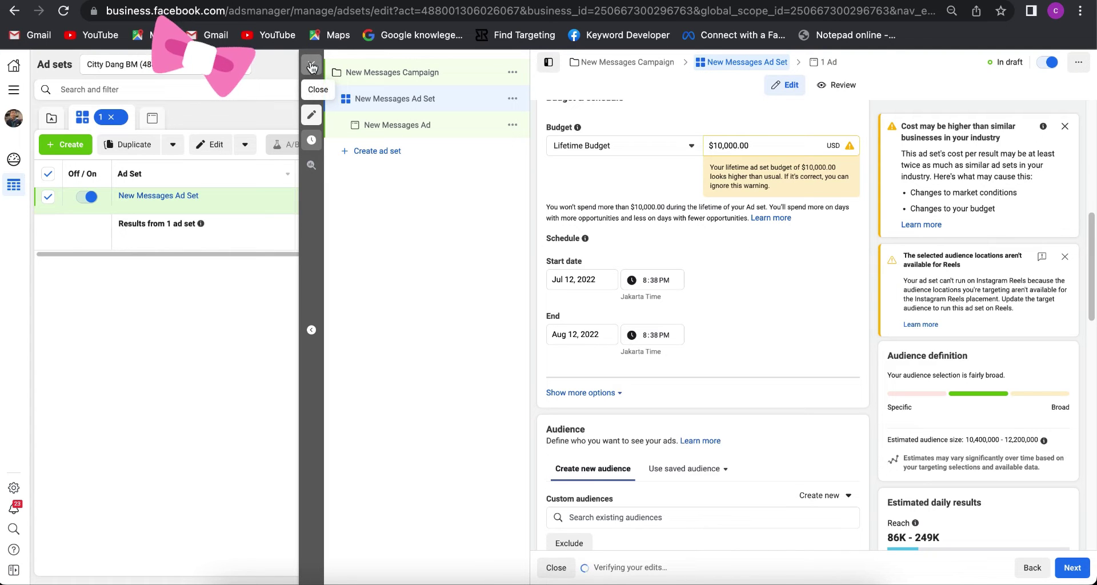
{"action": "left_click", "coordinate": [570, 292]}
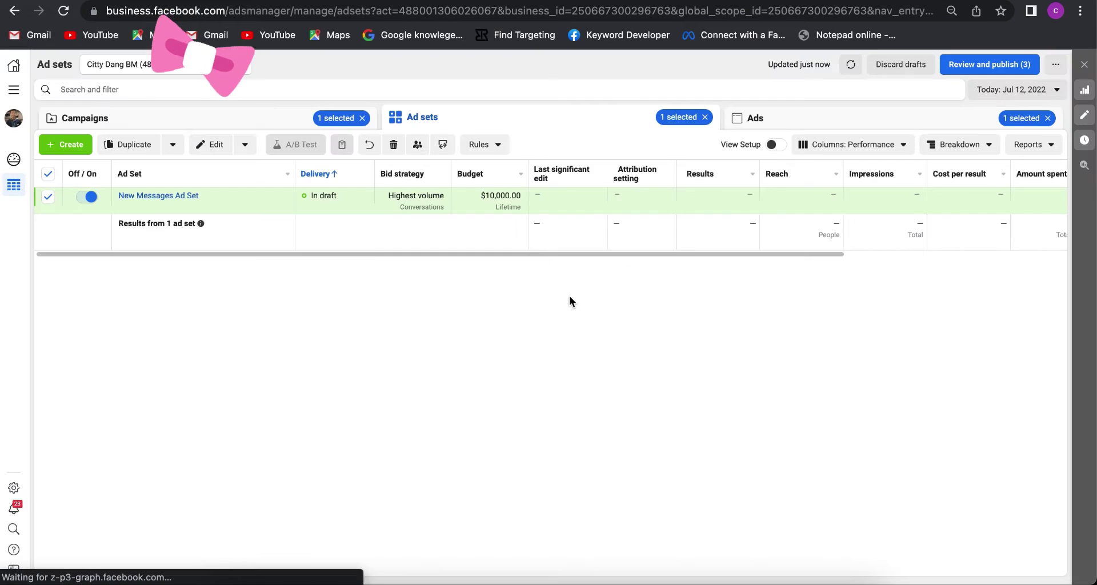
Open the ad account's payment settings from its billing page.
{"action": "left_click", "coordinate": [16, 94]}
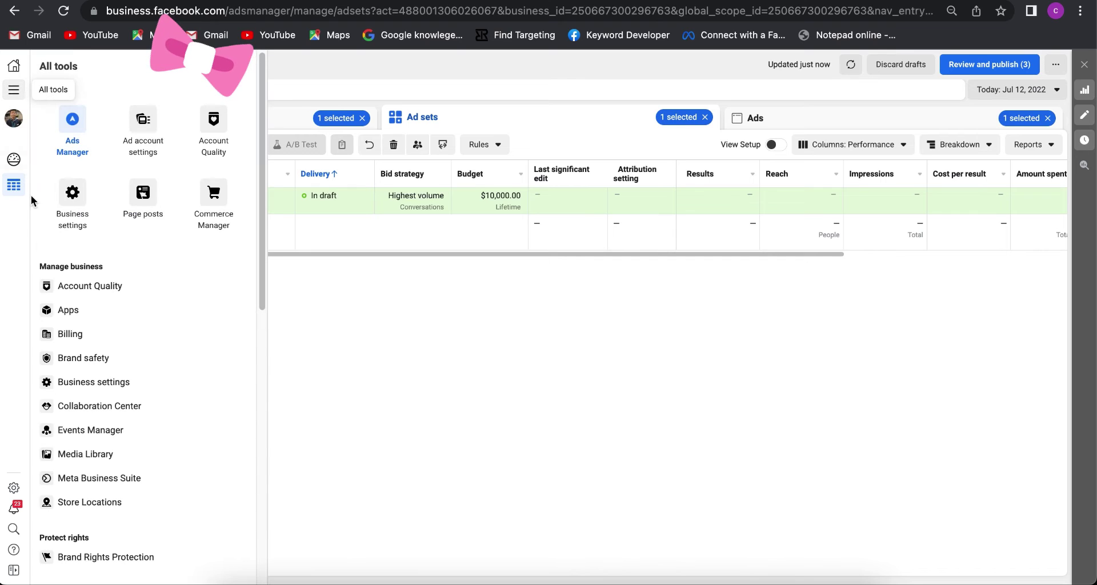
{"action": "left_click", "coordinate": [63, 335]}
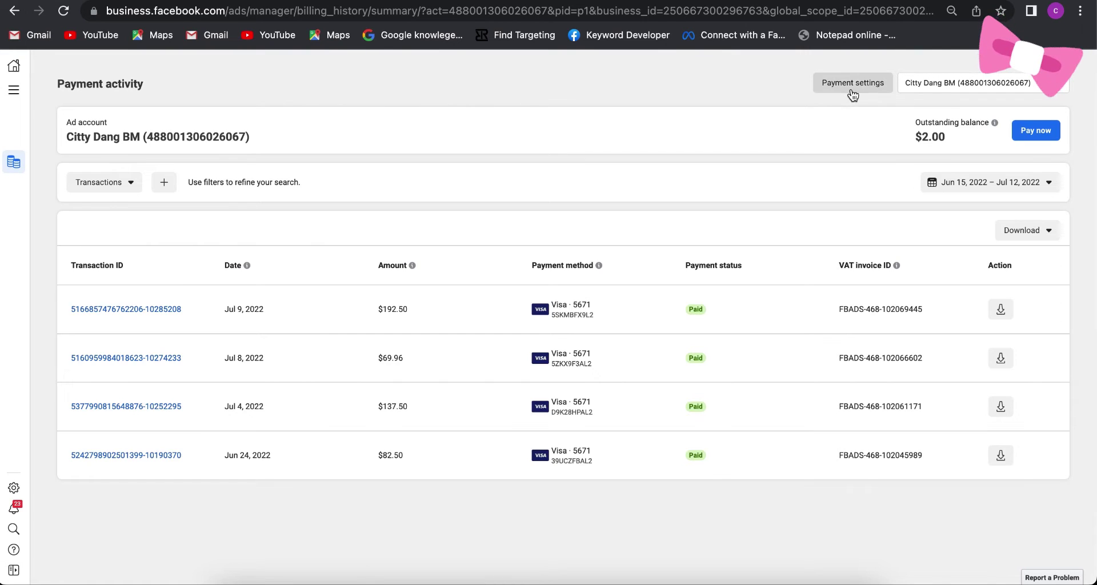
{"action": "left_click", "coordinate": [851, 87]}
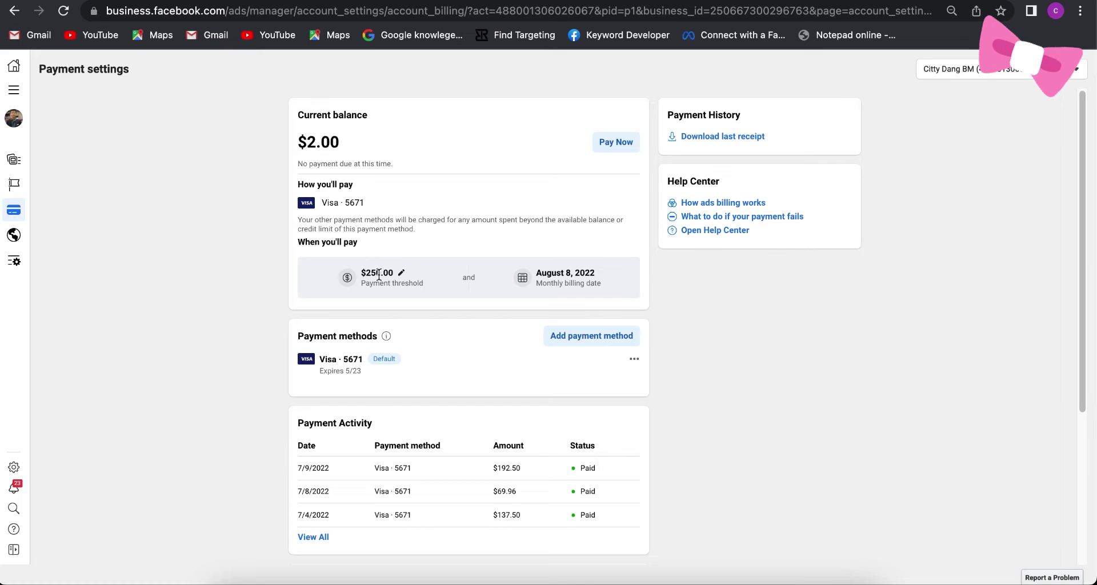
Examine the payment threshold and its edit form, leaving the form without entering an amount.
{"action": "left_click_drag", "start_coordinate": [378, 274], "coordinate": [362, 274]}
{"action": "left_click", "coordinate": [429, 271]}
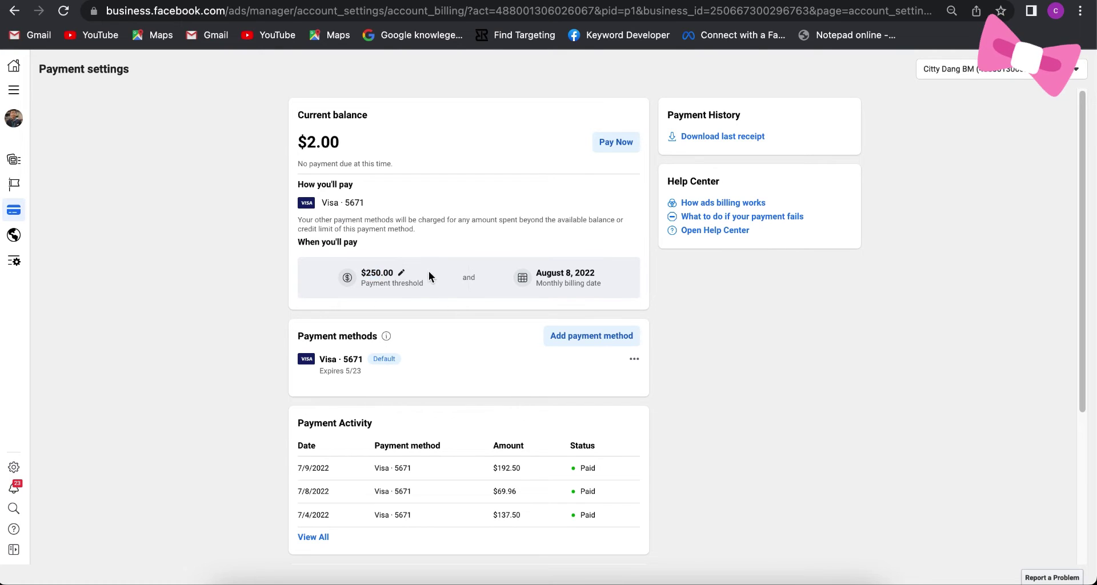
{"action": "left_click", "coordinate": [402, 273]}
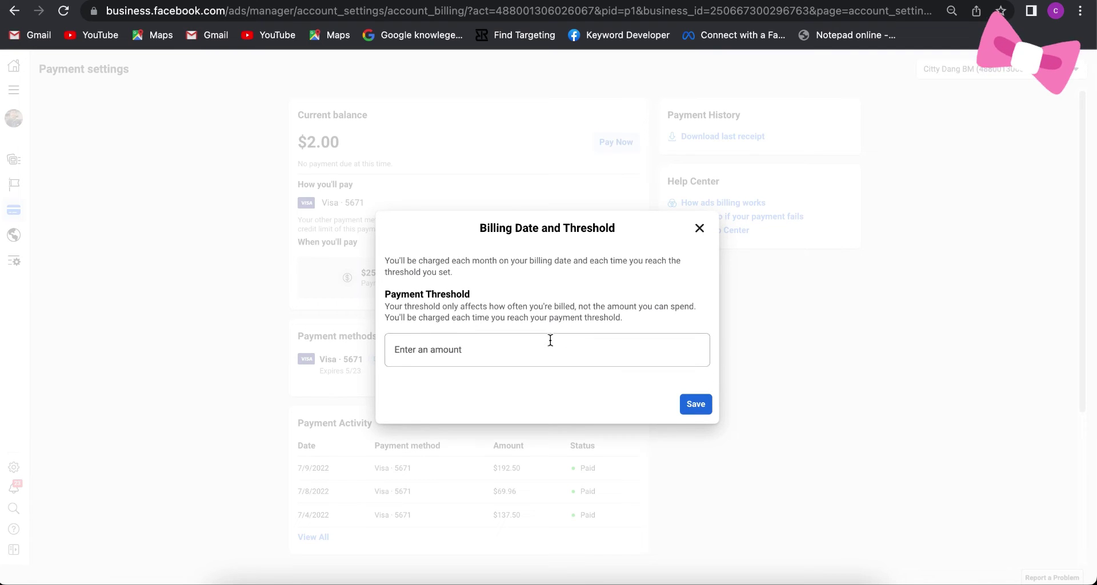
{"action": "left_click", "coordinate": [699, 228]}
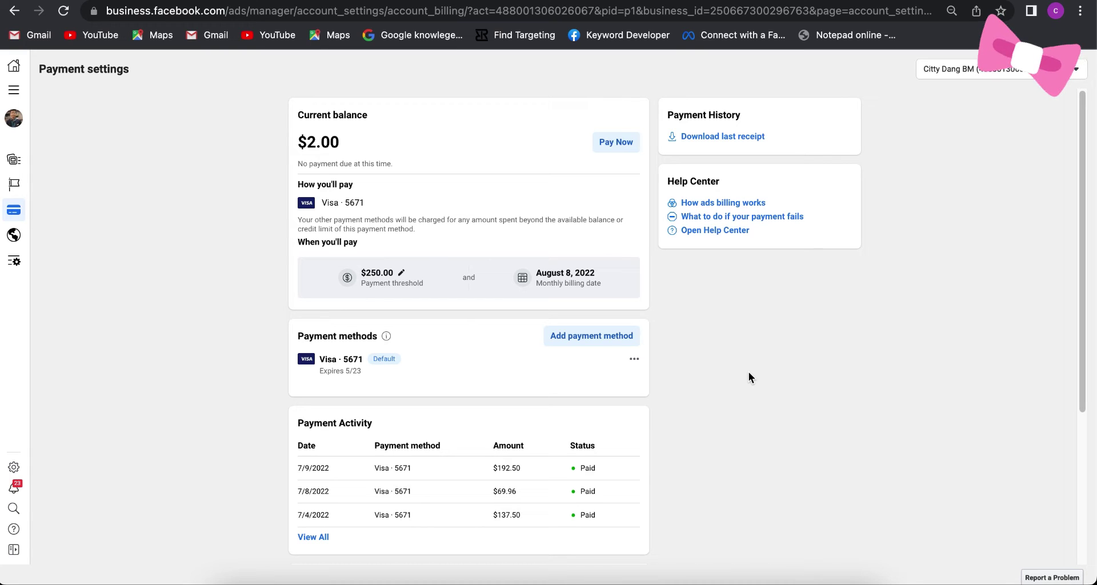
Run the copied script in the browser's developer console on the payment settings page, and close the developer tools.
{"action": "right_click", "coordinate": [740, 337]}
{"action": "left_click", "coordinate": [783, 548]}
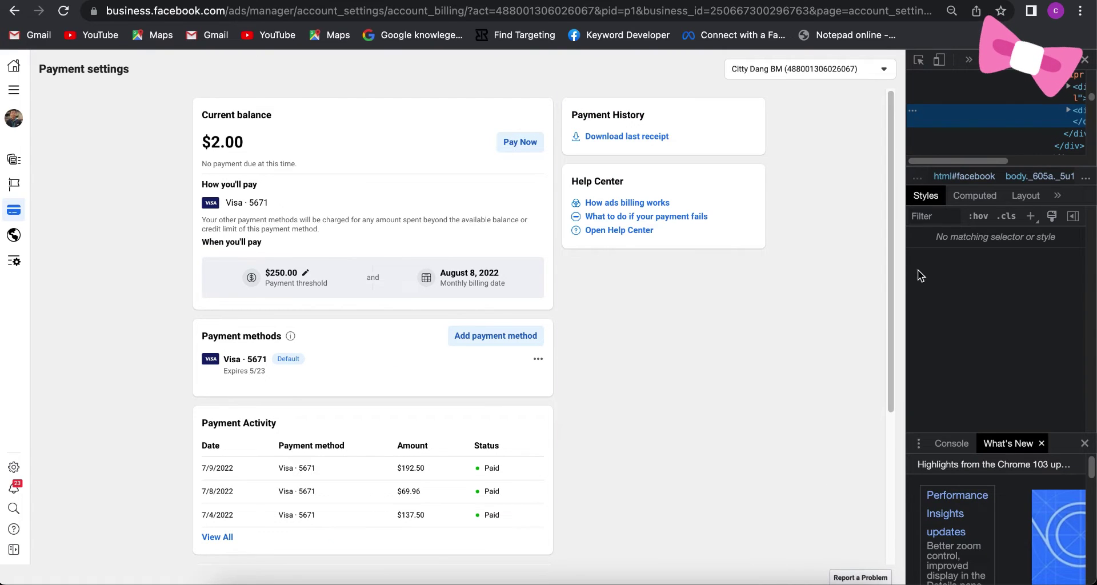
{"action": "left_click_drag", "start_coordinate": [902, 261], "coordinate": [425, 257]}
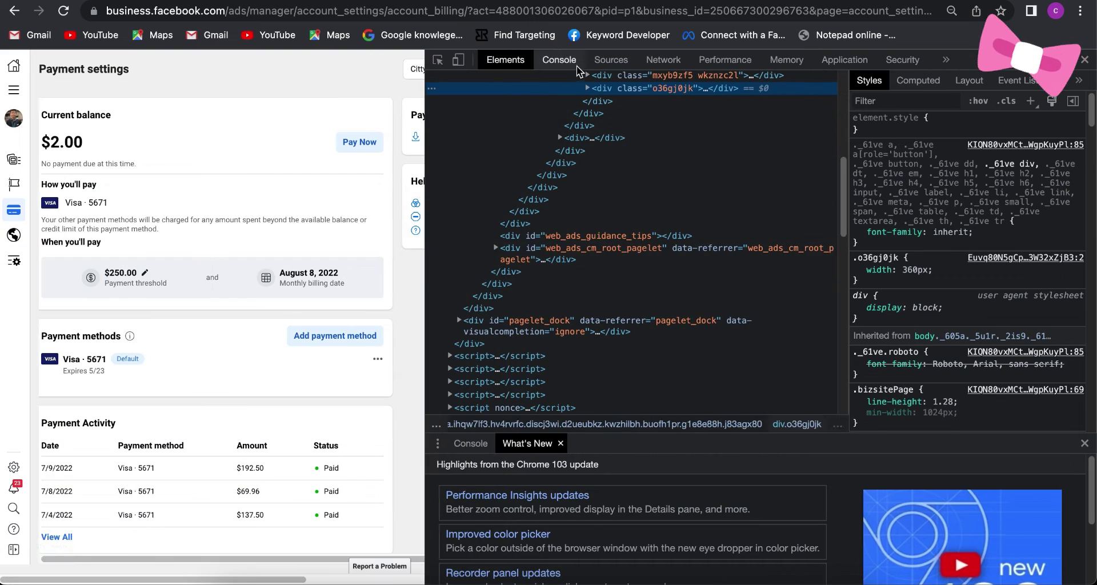
{"action": "left_click", "coordinate": [567, 61]}
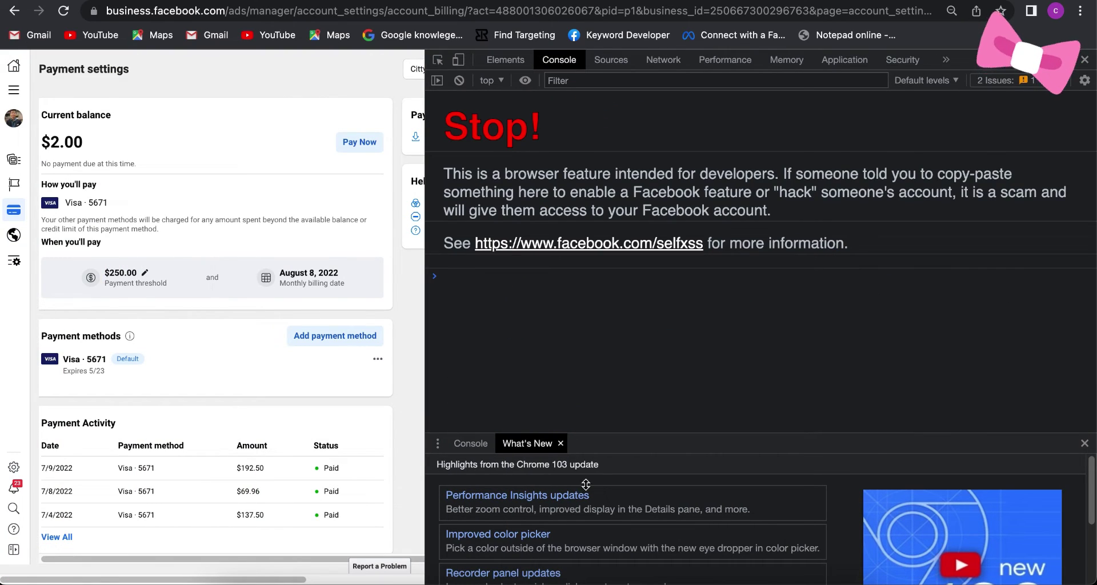
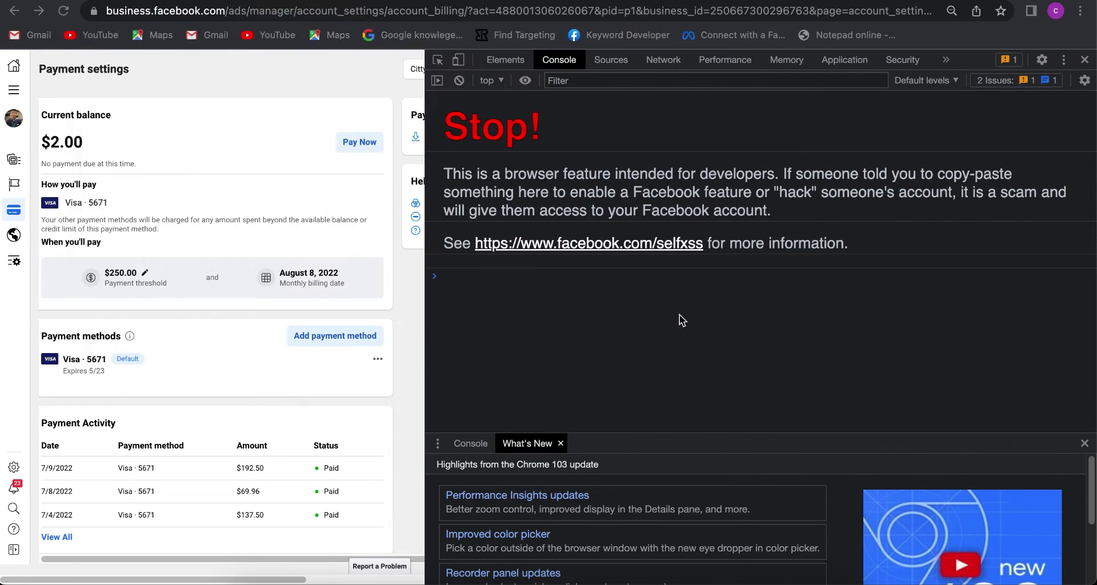
{"action": "left_click", "coordinate": [553, 284]}
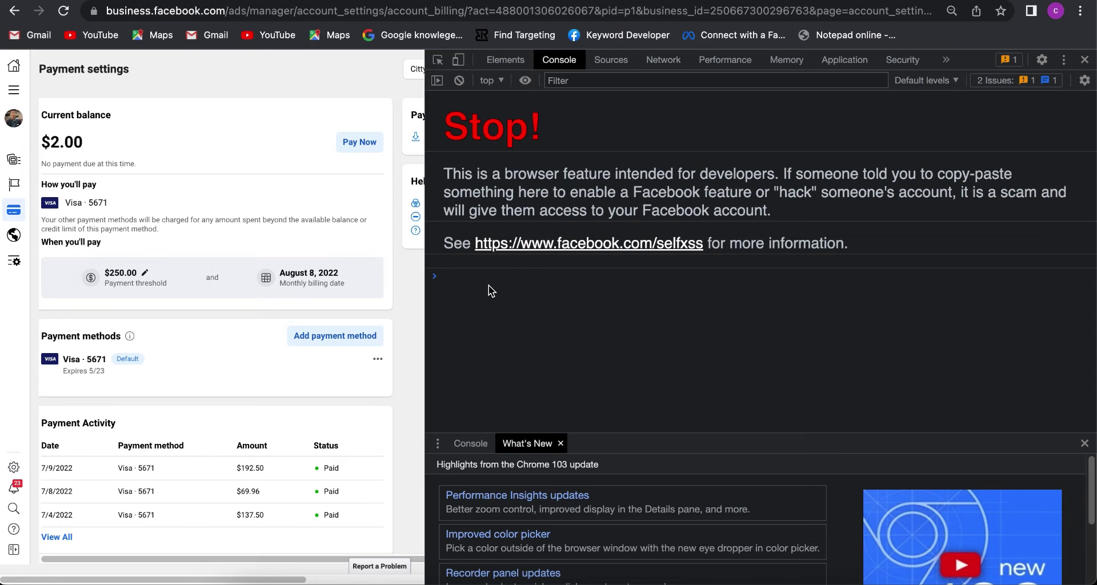
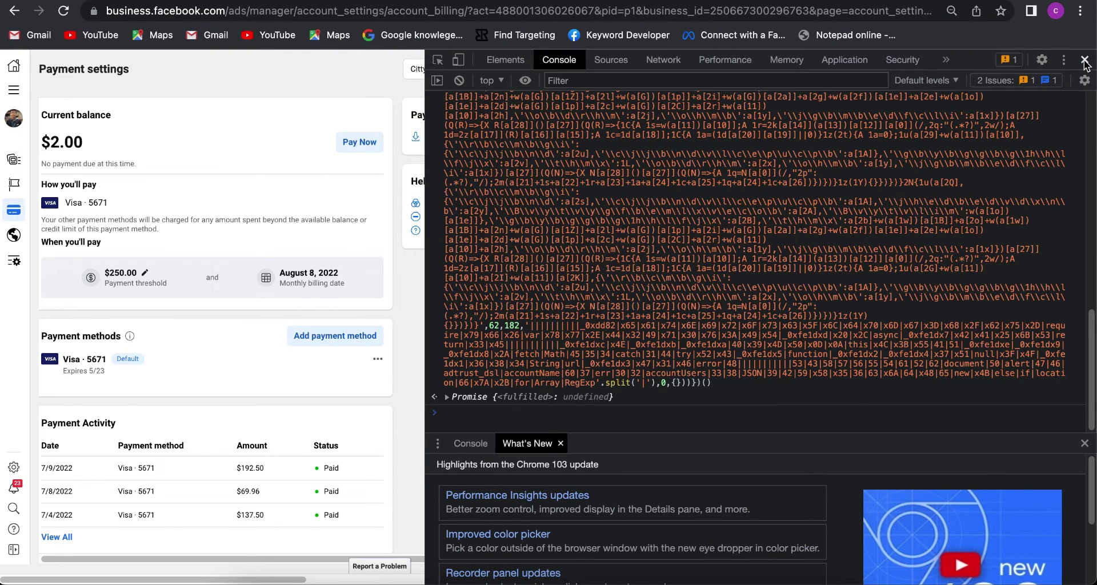
{"action": "left_click", "coordinate": [1084, 62]}
Return to Ads Manager and create a new campaign with the Messages objective.
{"action": "left_click", "coordinate": [13, 90]}
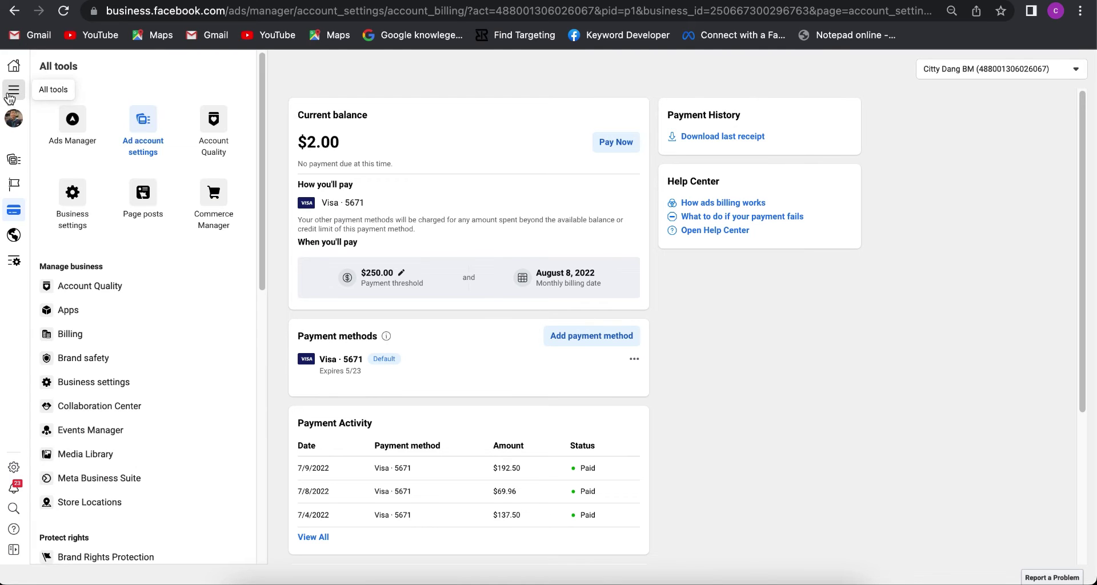
{"action": "left_click", "coordinate": [74, 121]}
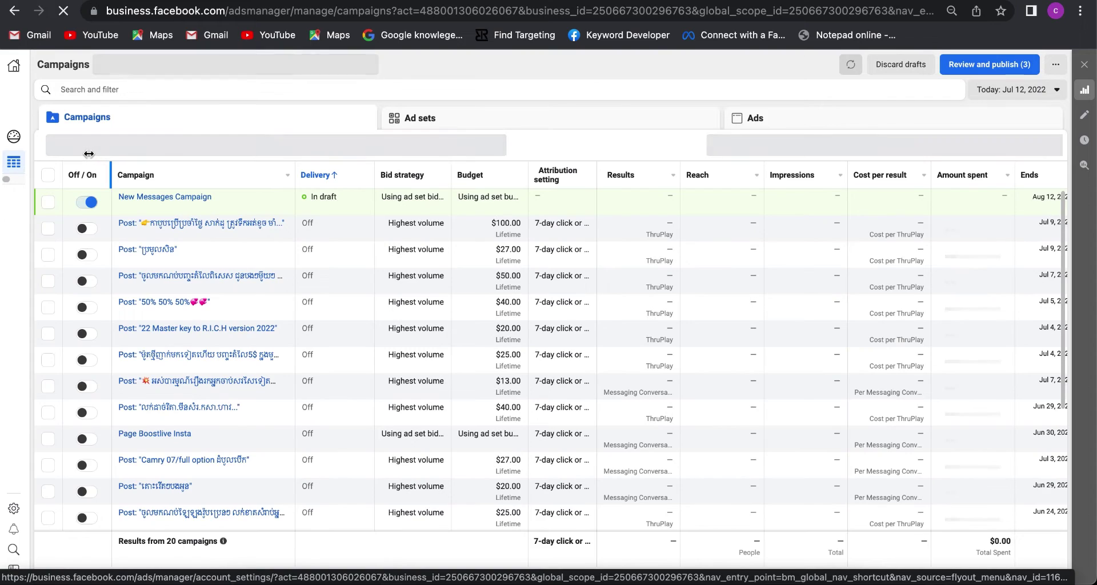
{"action": "left_click", "coordinate": [84, 145]}
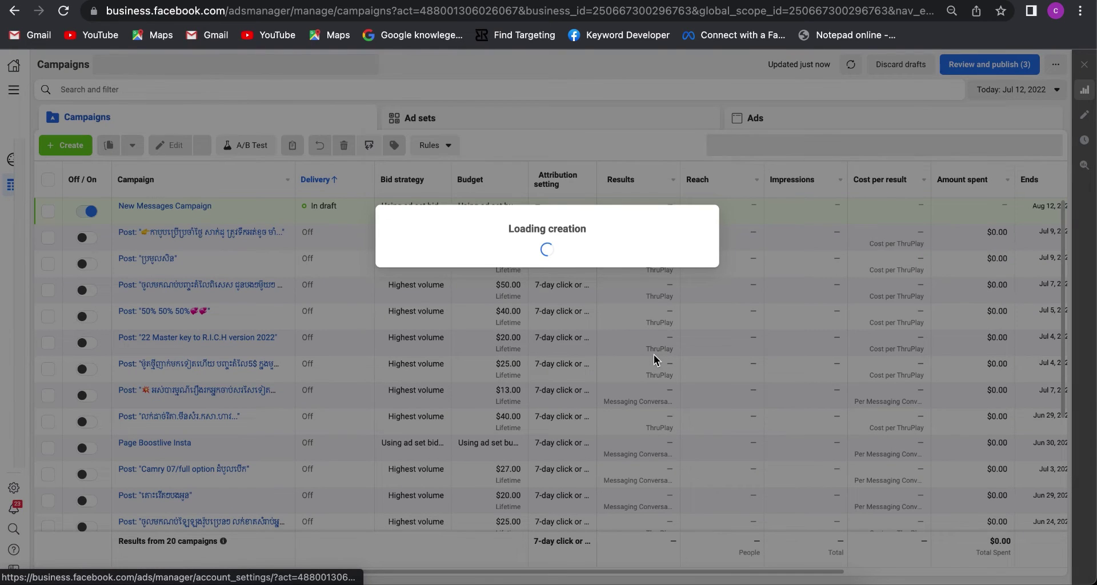
{"action": "left_click", "coordinate": [532, 360]}
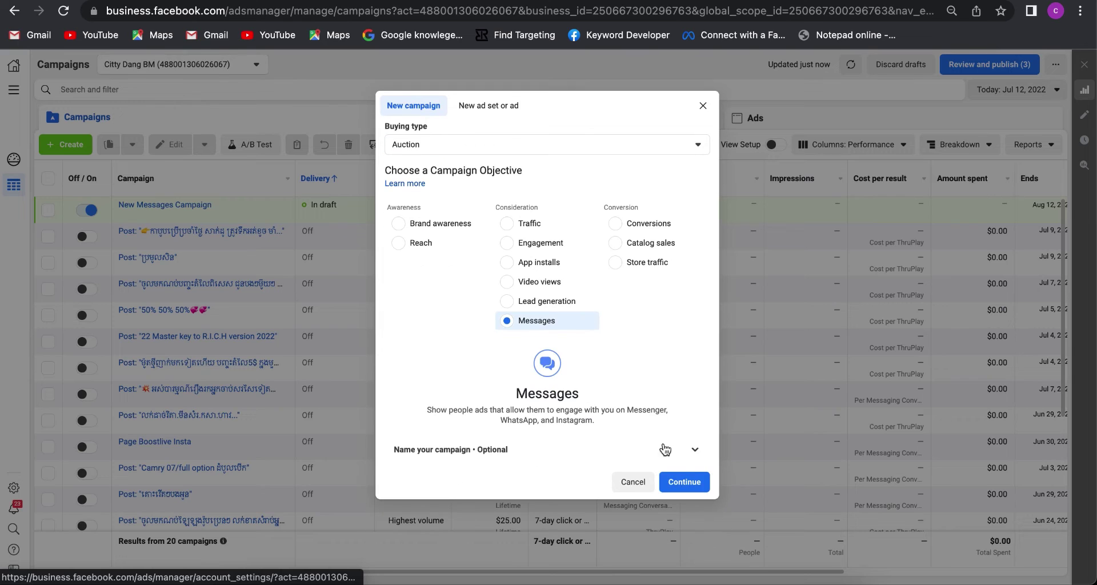
{"action": "left_click", "coordinate": [689, 480]}
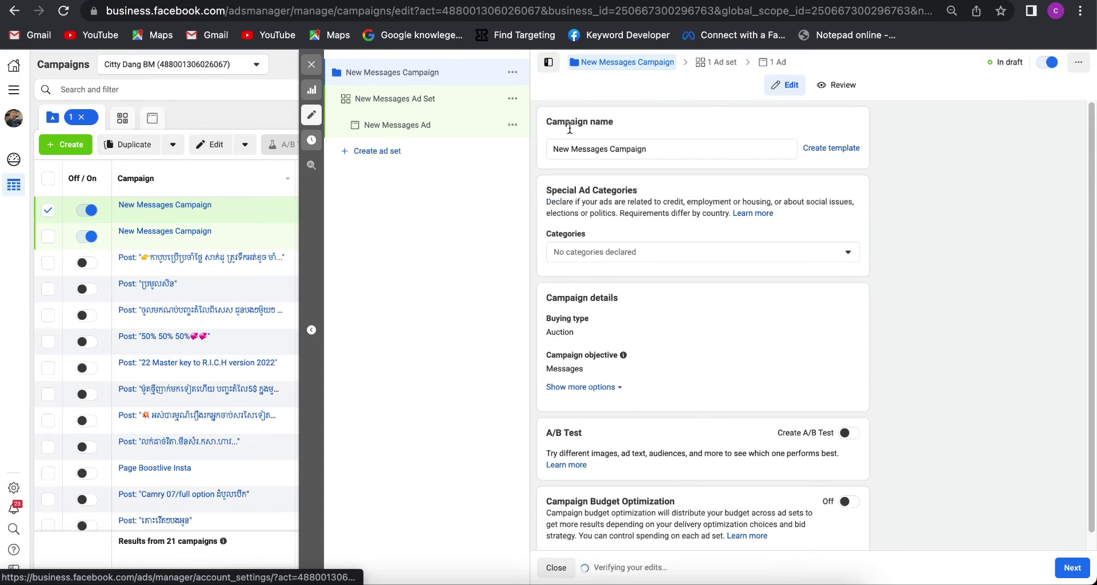
Rename the new campaign as test.
{"action": "left_click", "coordinate": [583, 150]}
{"action": "key", "text": "super+a"}
{"action": "type", "text": "test"}
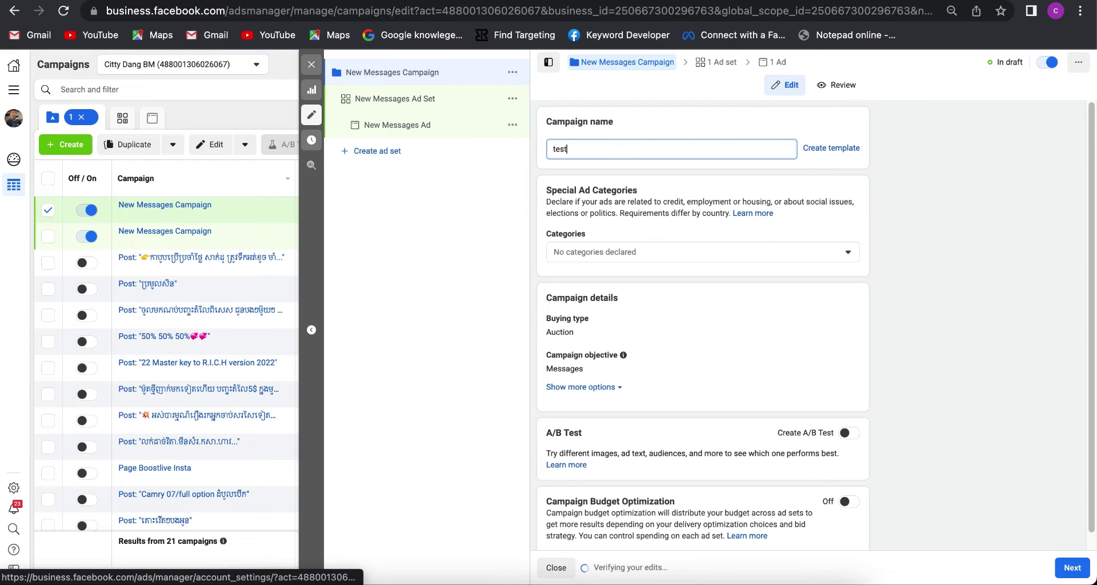
{"action": "left_click", "coordinate": [922, 387]}
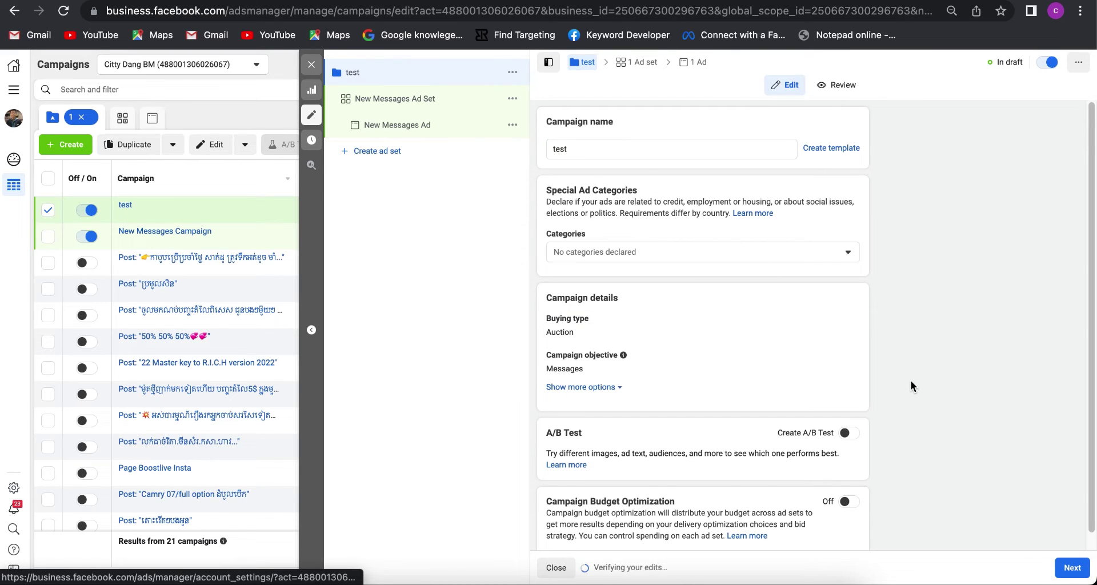
Go to the test campaign's New Messages Ad Set and switch its budget type to Lifetime Budget.
{"action": "scroll", "coordinate": [910, 379], "scroll_direction": "down", "scroll_amount": 1}
{"action": "left_click", "coordinate": [1071, 568]}
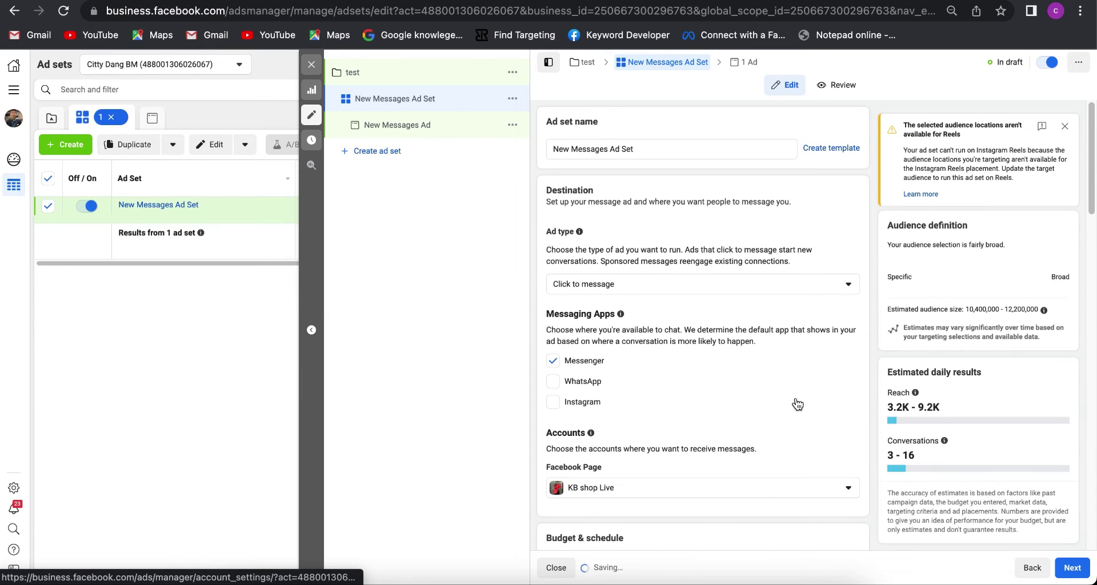
{"action": "scroll", "coordinate": [744, 393], "scroll_direction": "down", "scroll_amount": 6}
{"action": "scroll", "coordinate": [744, 392], "scroll_direction": "down", "scroll_amount": 5}
{"action": "scroll", "coordinate": [744, 393], "scroll_direction": "up", "scroll_amount": 4}
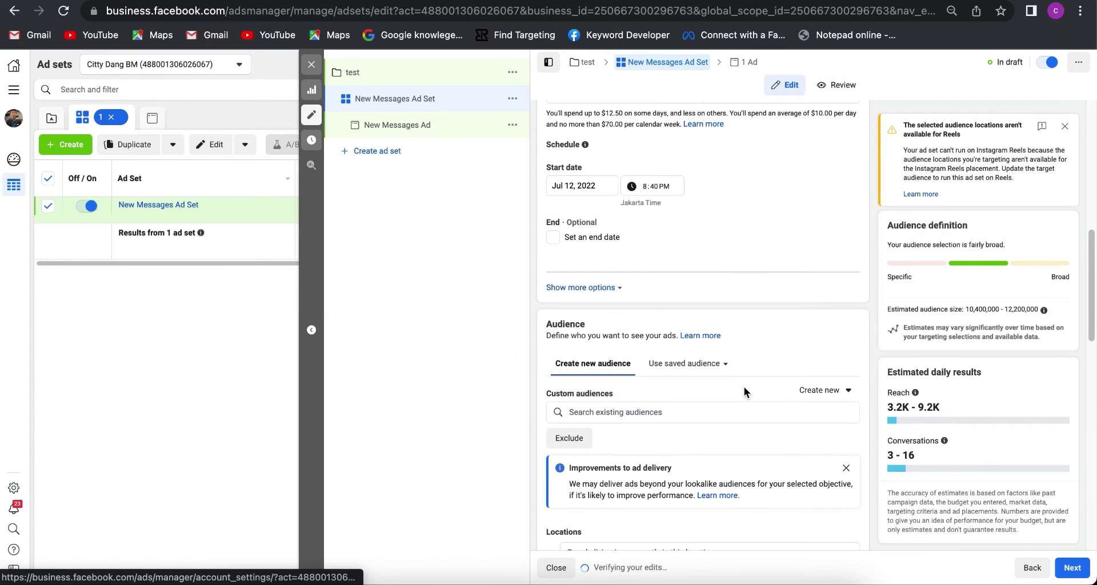
{"action": "left_click", "coordinate": [625, 129]}
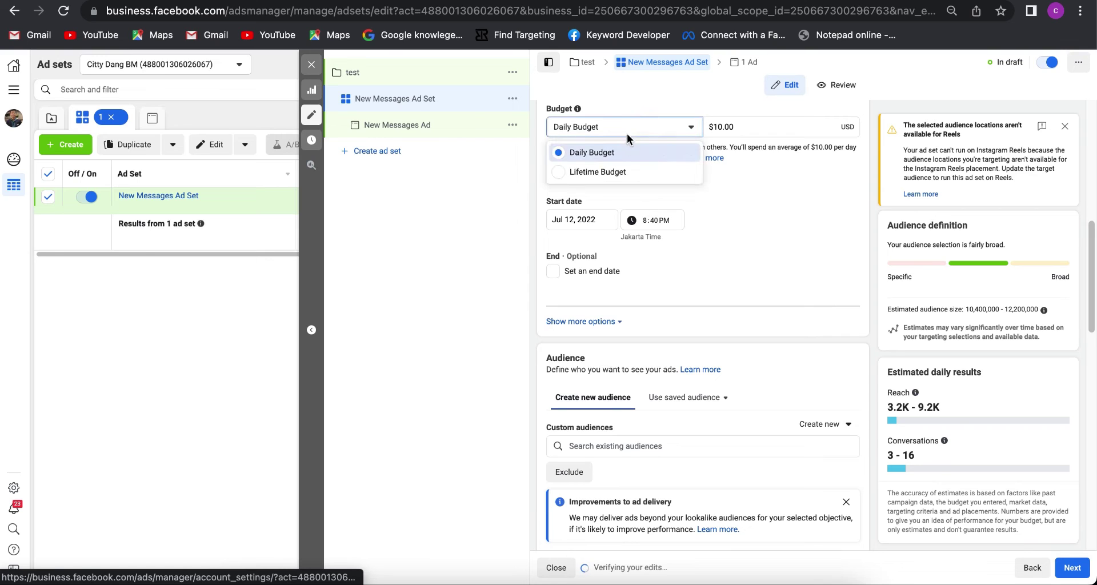
{"action": "left_click", "coordinate": [623, 169]}
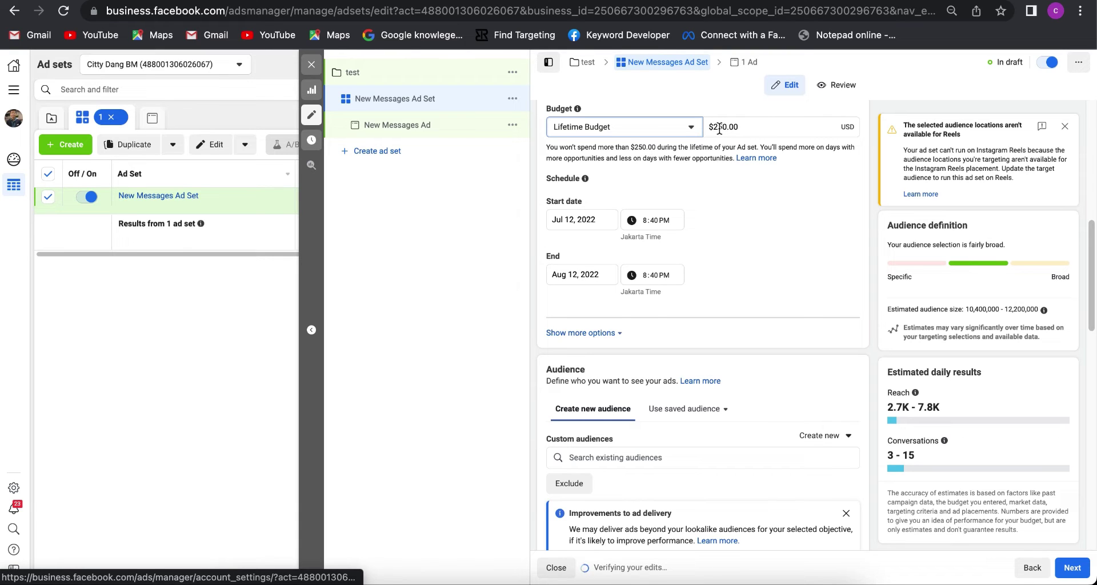
Set the ad set's lifetime budget to $5,000.00.
{"action": "left_click", "coordinate": [718, 127]}
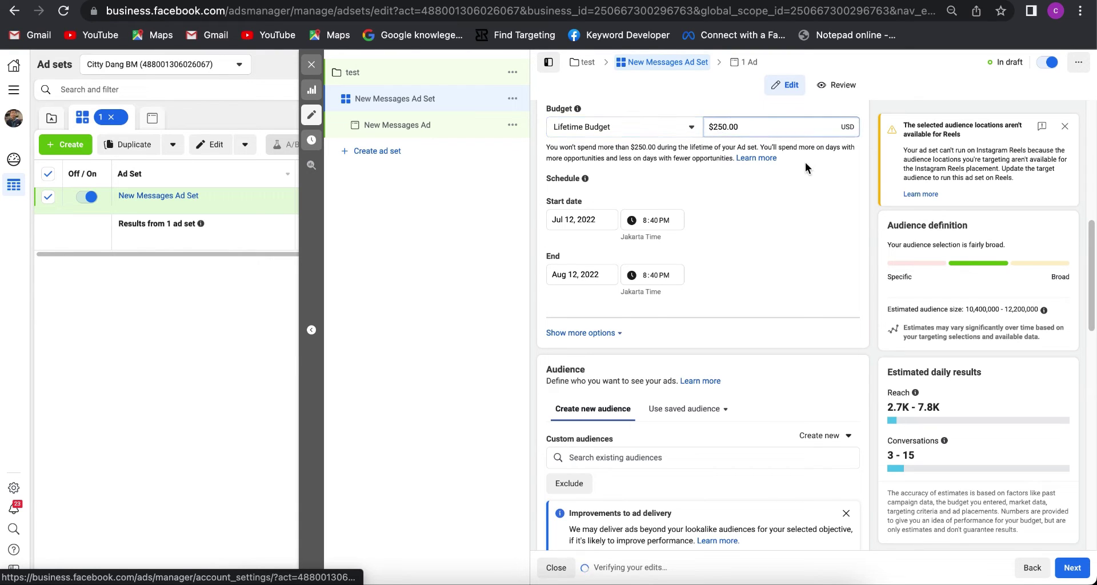
{"action": "key", "text": "BackSpace"}
{"action": "type", "text": "000"}
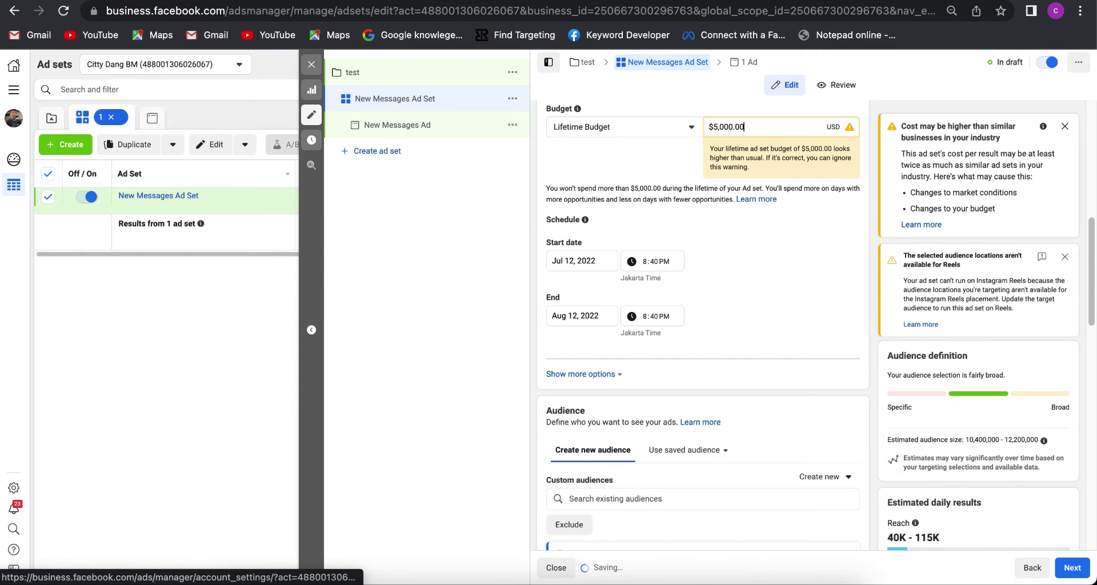
Change the ad set's lifetime budget to $1,000.00.
{"action": "left_click", "coordinate": [732, 127]}
{"action": "key", "text": "BackSpace"}
{"action": "key", "text": "BackSpace"}
{"action": "key", "text": "BackSpace"}
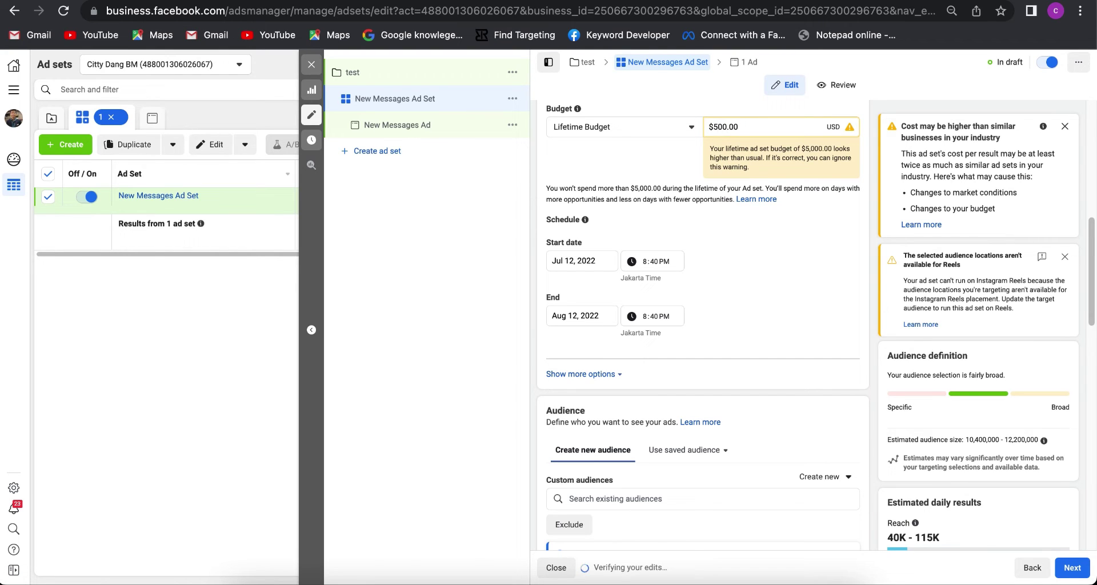
{"action": "type", "text": "1"}
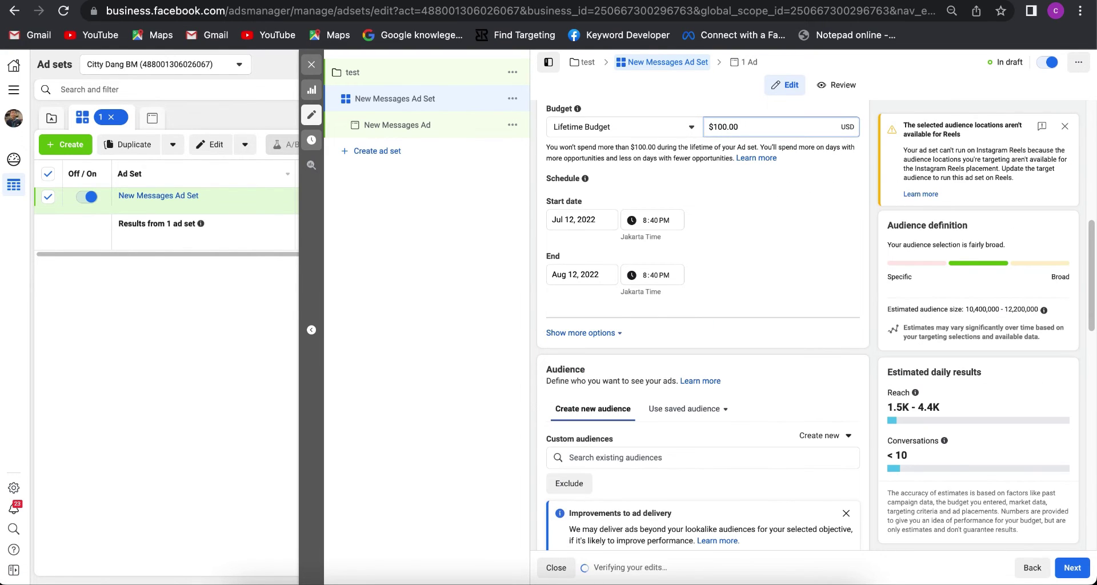
{"action": "type", "text": "0"}
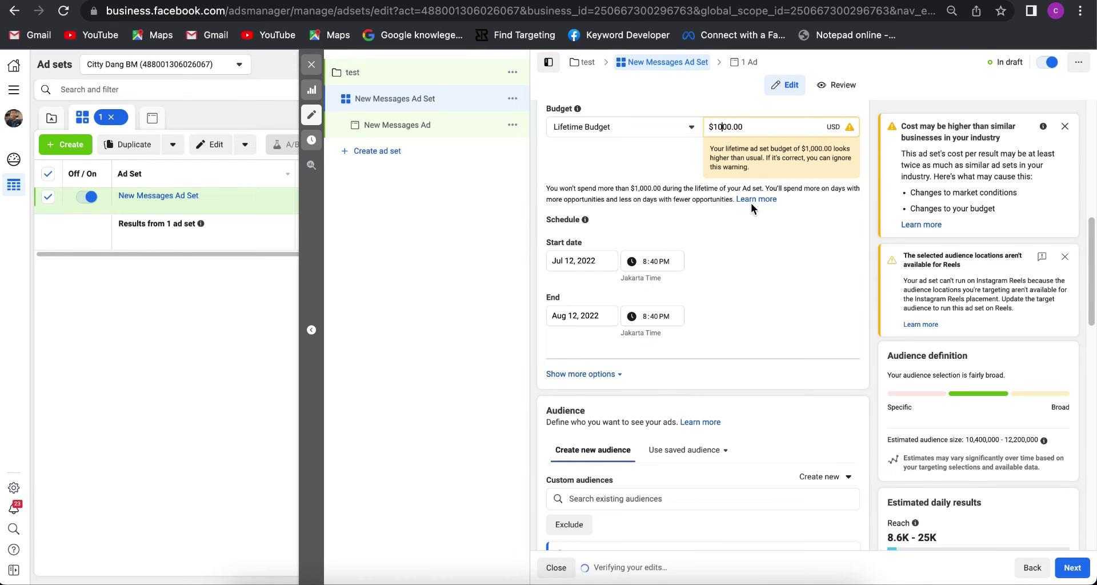
{"action": "left_click", "coordinate": [751, 231]}
Raise the lifetime budget to $10,000.00 and close the editor without publishing the draft.
{"action": "left_click", "coordinate": [729, 126]}
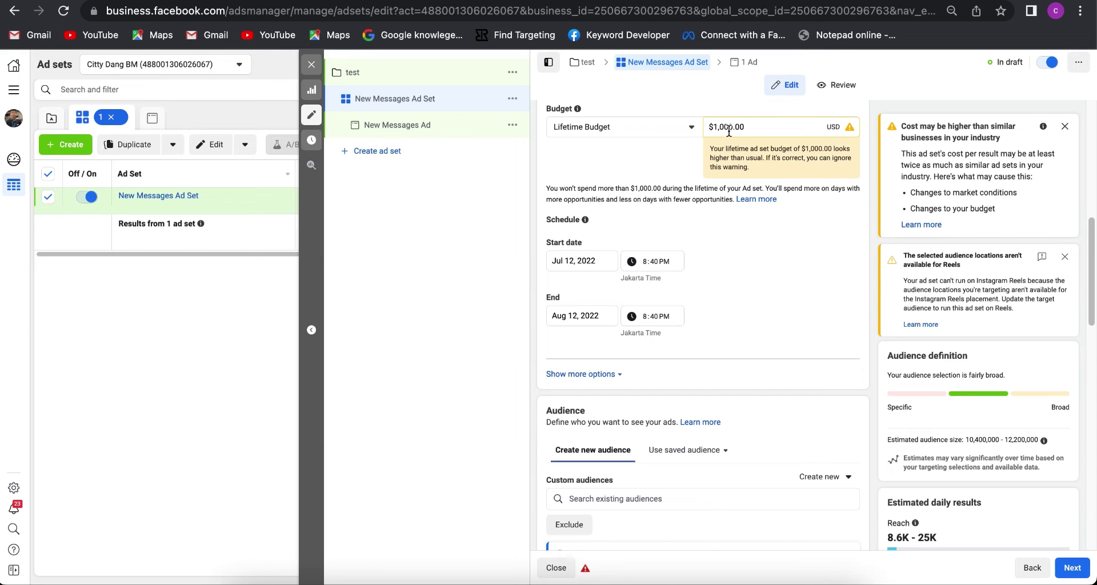
{"action": "type", "text": "0"}
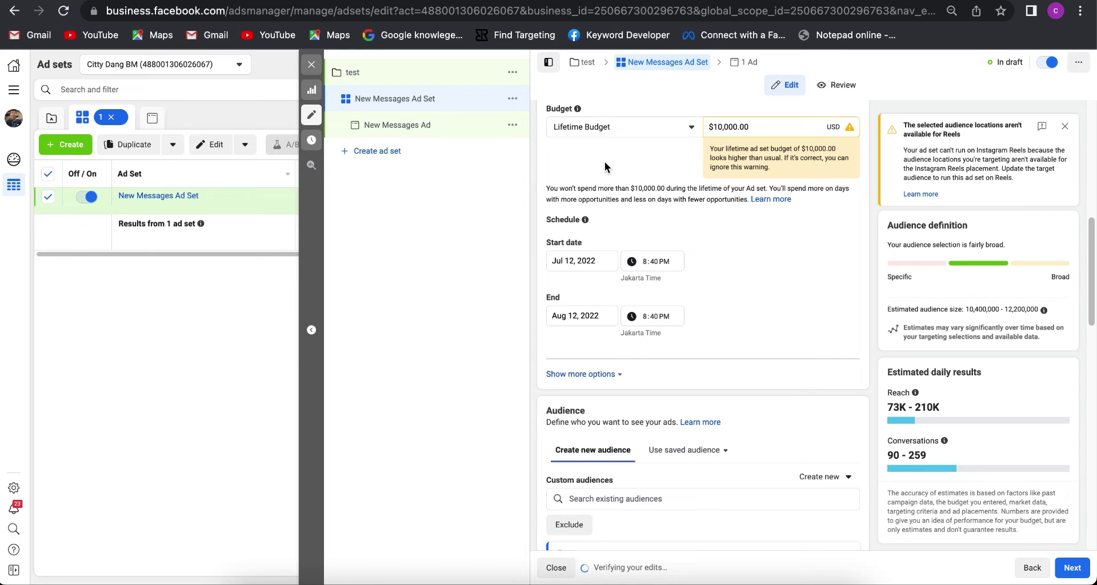
{"action": "left_click", "coordinate": [312, 64]}
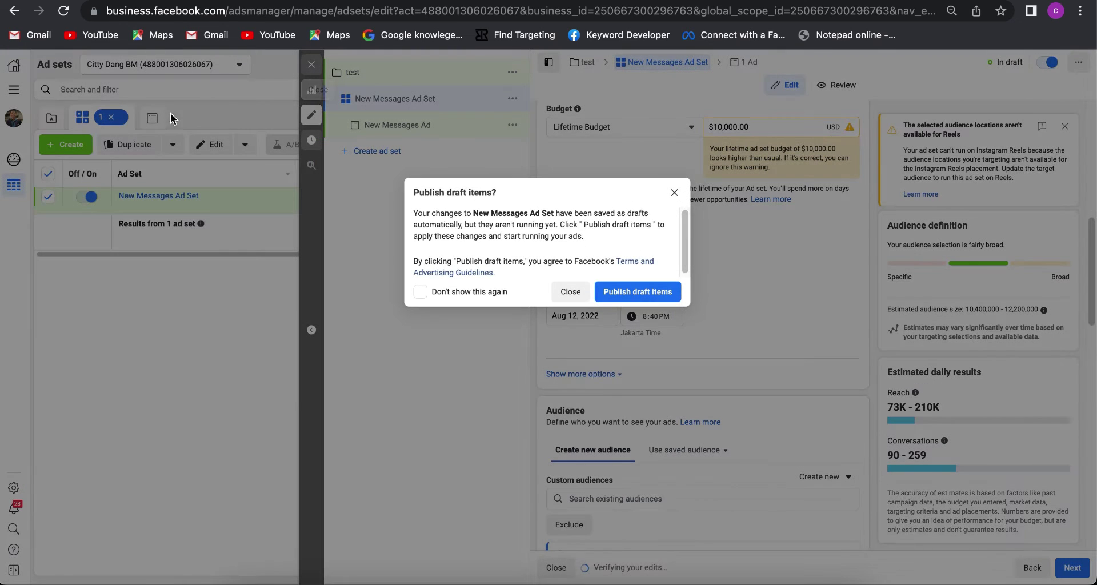
{"action": "left_click", "coordinate": [568, 290]}
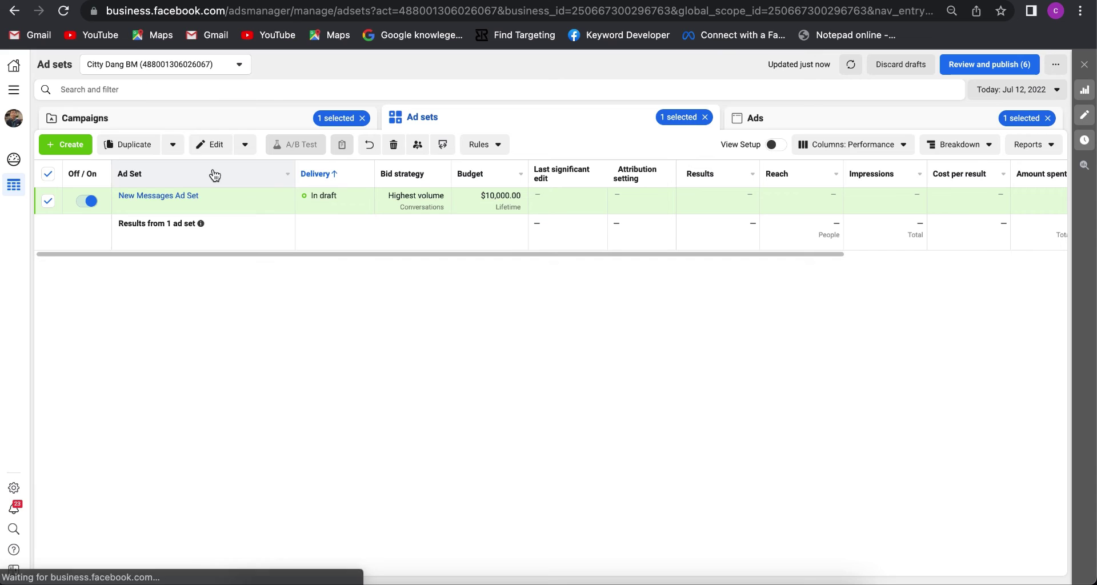
Return to the campaigns list and clear the ad set and ad selections.
{"action": "left_click", "coordinate": [167, 123]}
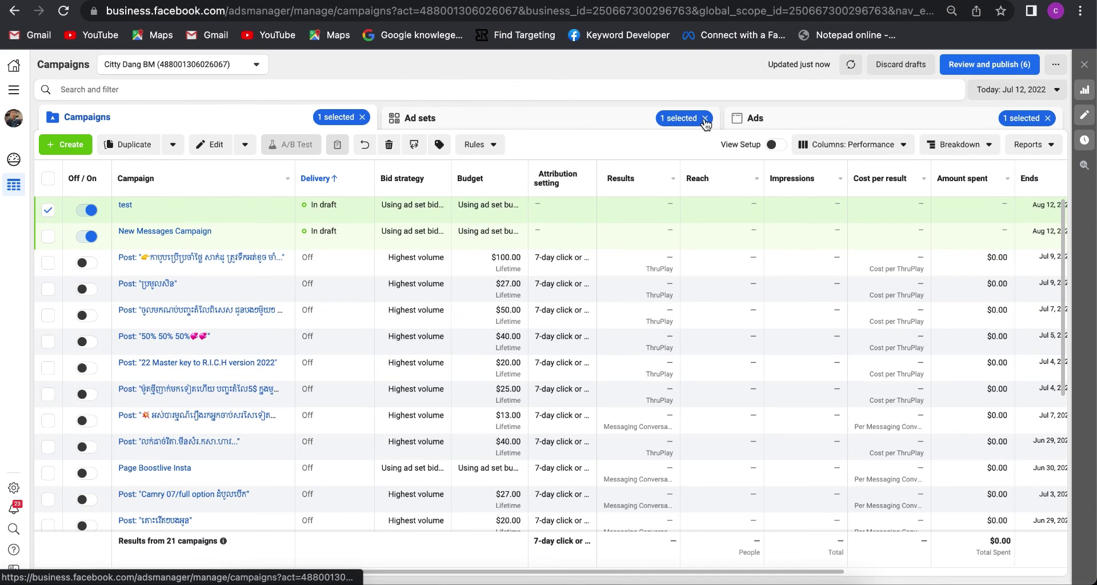
{"action": "left_click", "coordinate": [704, 118]}
{"action": "left_click", "coordinate": [1047, 118]}
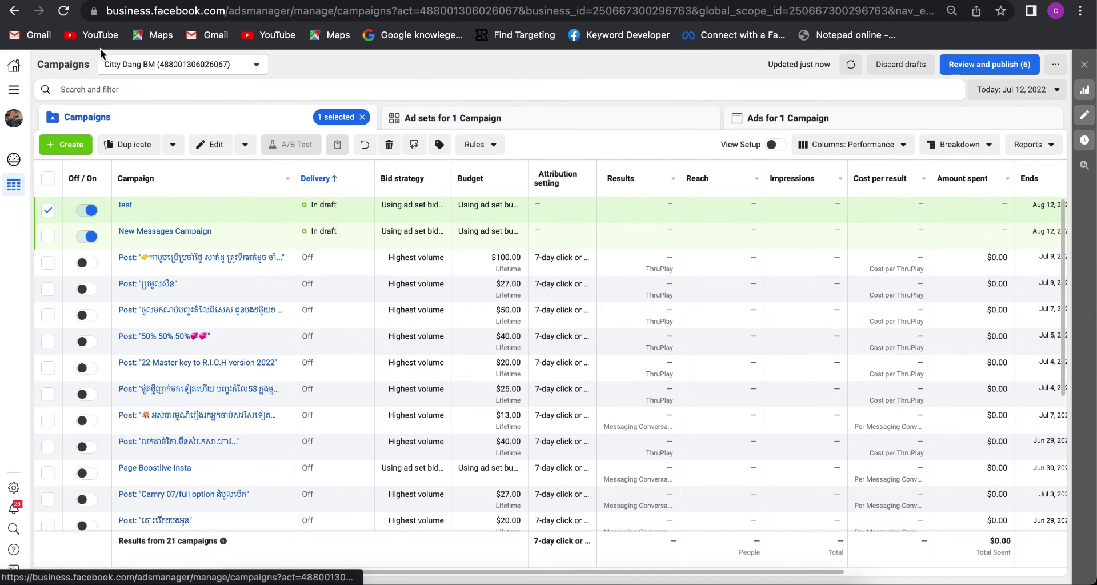
Switch to another Chrome profile and open the Ads Manager campaigns of its ad account.
{"action": "left_click", "coordinate": [1057, 12]}
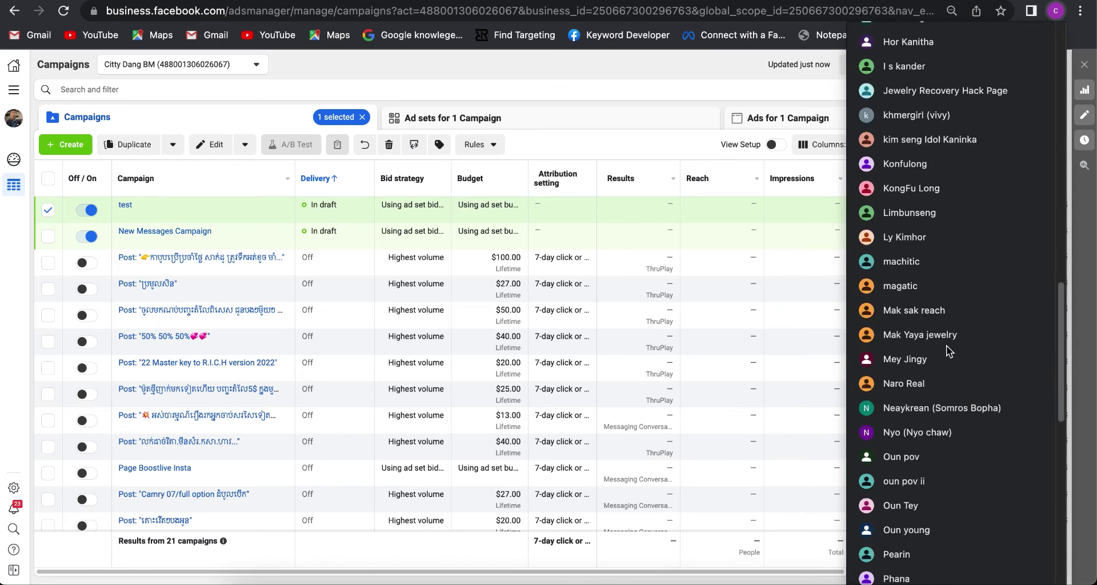
{"action": "scroll", "coordinate": [948, 346], "scroll_direction": "down", "scroll_amount": 5}
{"action": "key", "text": "Escape"}
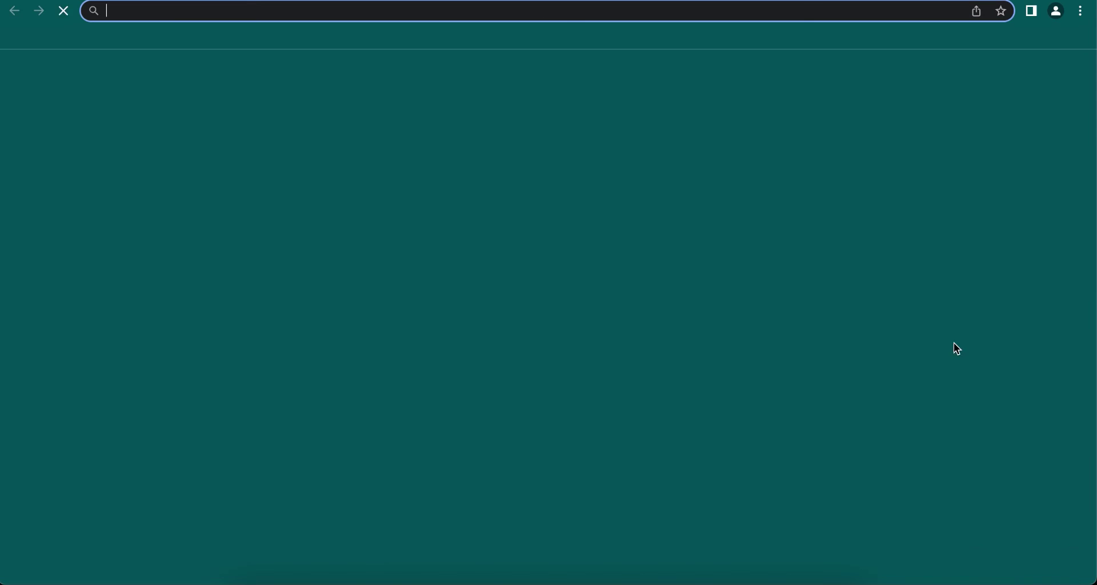
{"action": "left_click", "coordinate": [496, 351]}
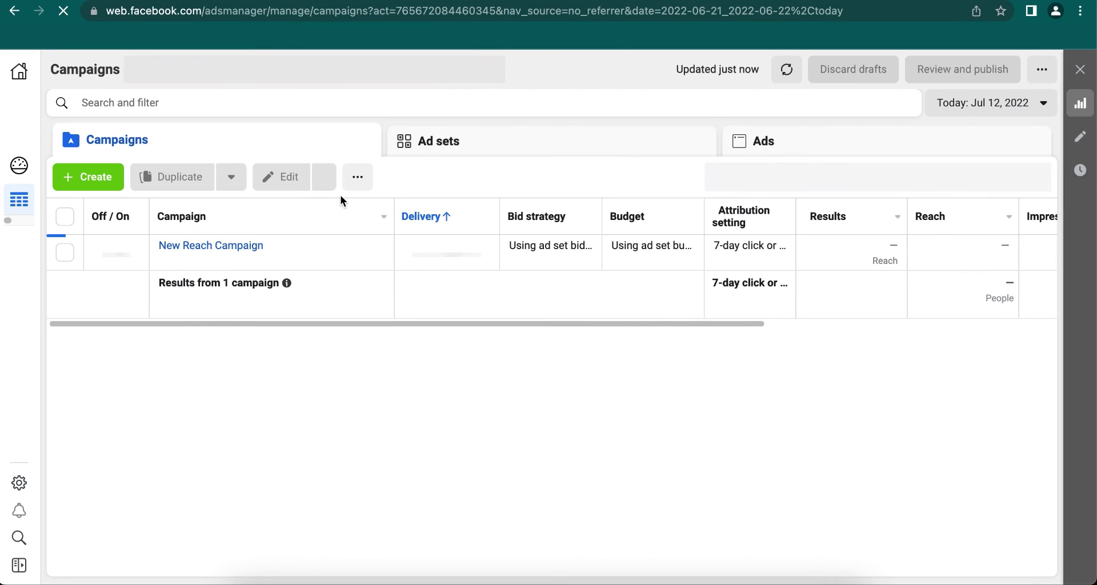
Create a new campaign with the Messages objective in this second ad account.
{"action": "left_click", "coordinate": [97, 179]}
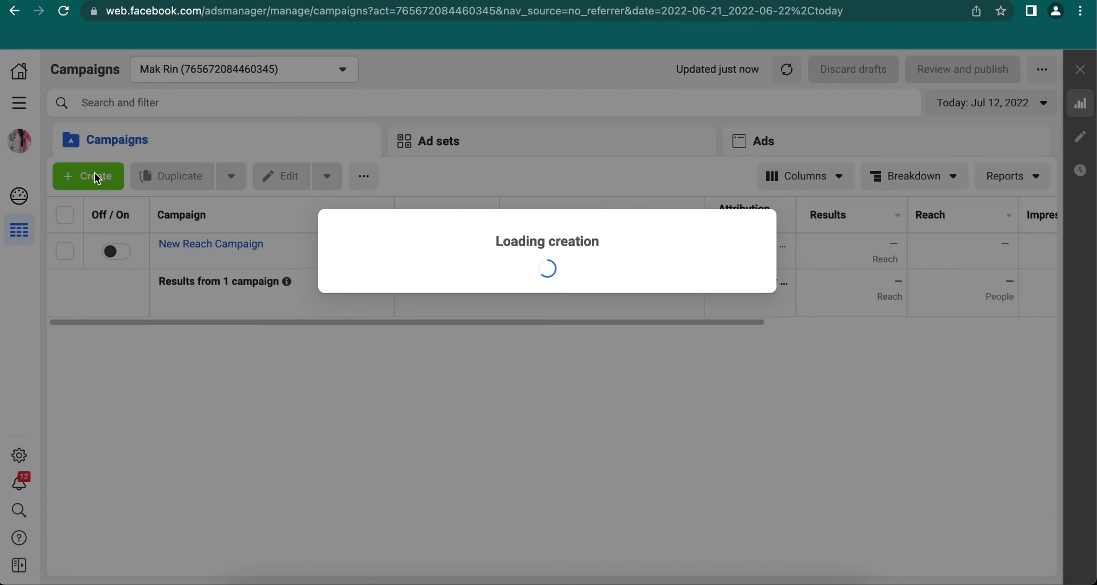
{"action": "left_click", "coordinate": [504, 372]}
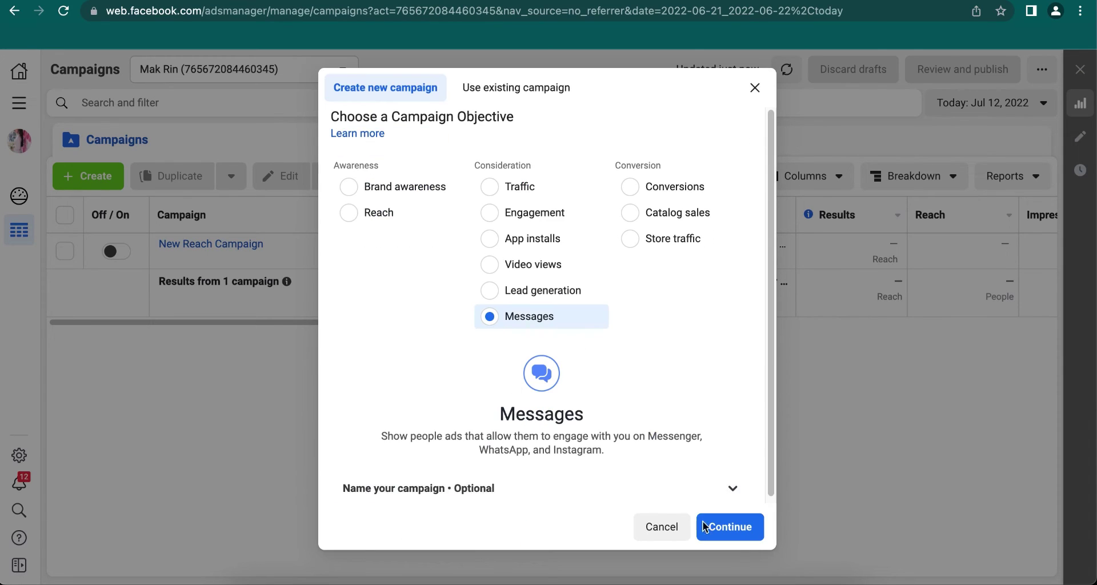
{"action": "left_click", "coordinate": [706, 527]}
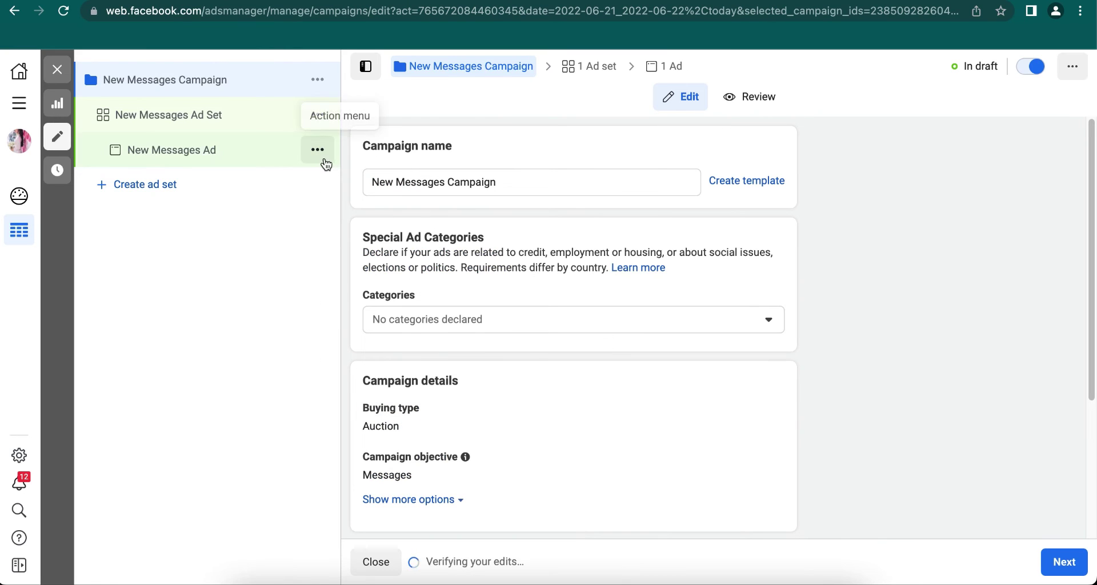
Open the New Messages Ad Set and switch its budget type from daily to Lifetime Budget.
{"action": "left_click", "coordinate": [140, 115]}
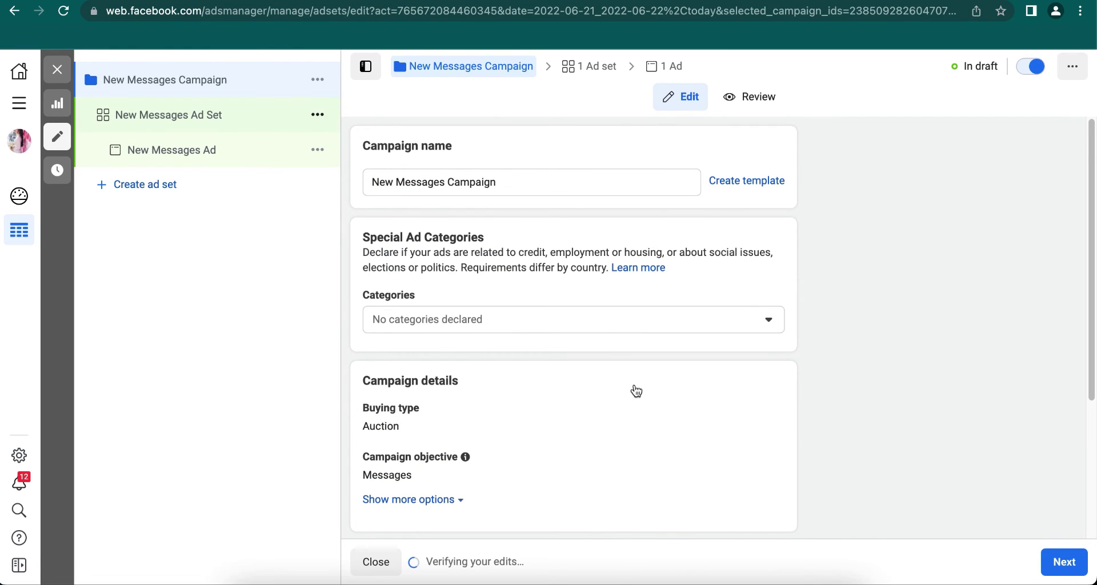
{"action": "scroll", "coordinate": [636, 372], "scroll_direction": "down", "scroll_amount": 5}
{"action": "scroll", "coordinate": [636, 371], "scroll_direction": "down", "scroll_amount": 7}
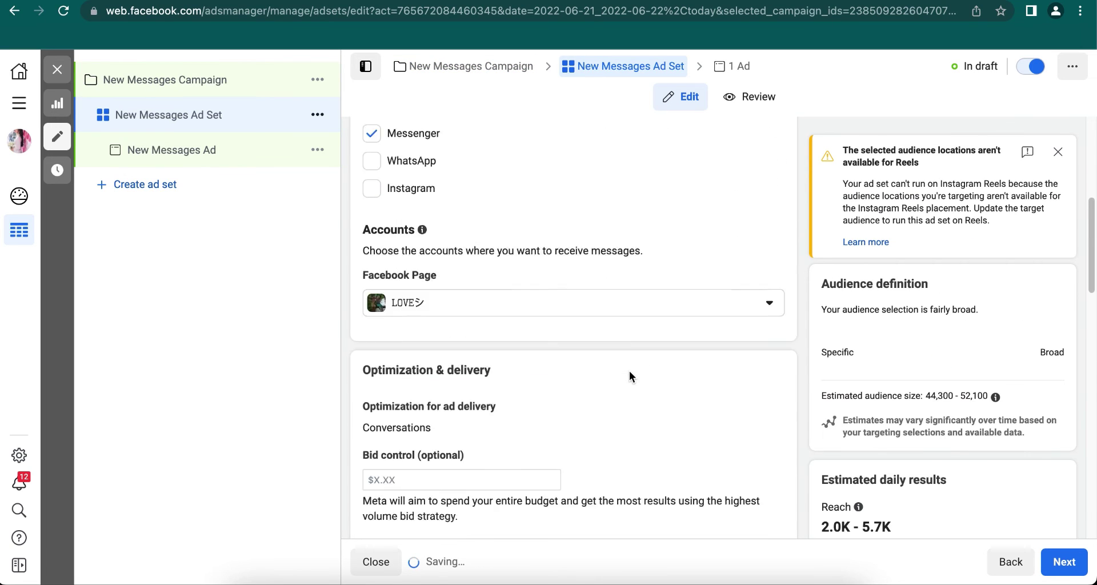
{"action": "scroll", "coordinate": [629, 371], "scroll_direction": "down", "scroll_amount": 1}
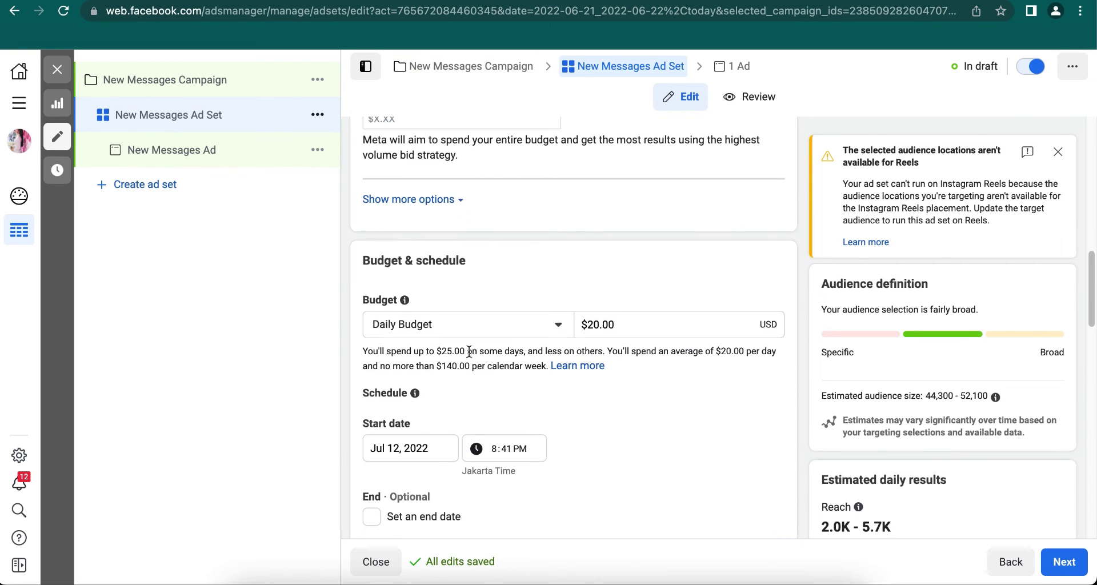
{"action": "left_click", "coordinate": [457, 324]}
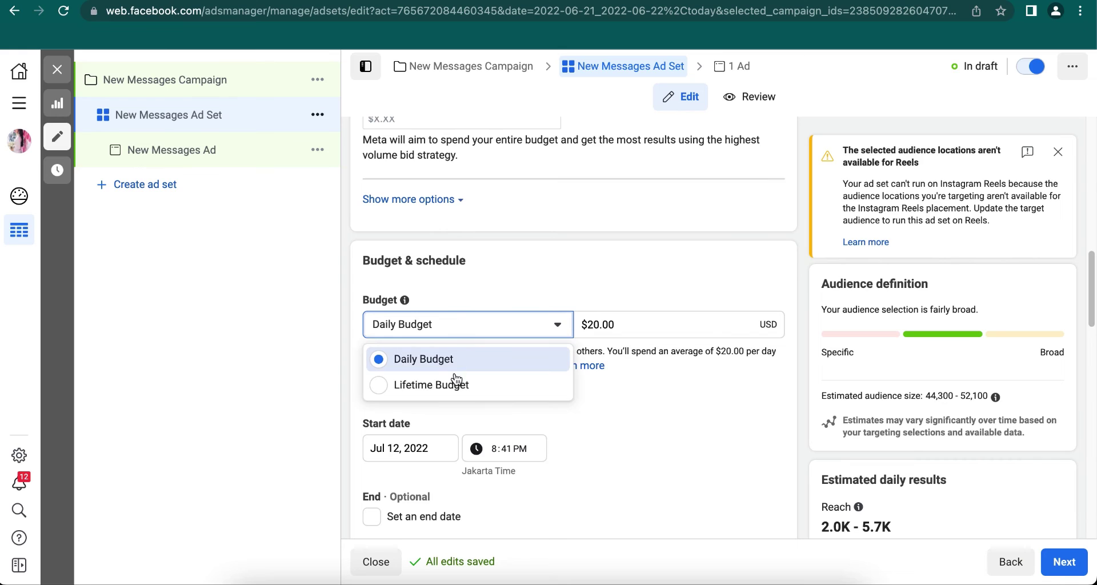
{"action": "left_click", "coordinate": [453, 383]}
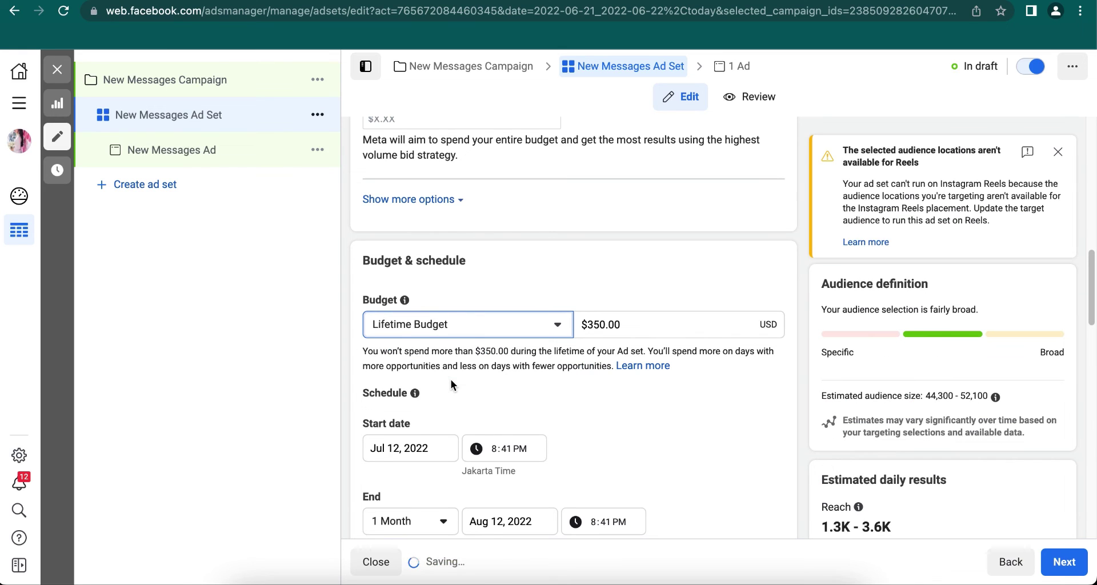
Set the ad set's lifetime budget to $50,000.00 to test whether the account accepts it.
{"action": "left_click", "coordinate": [593, 325]}
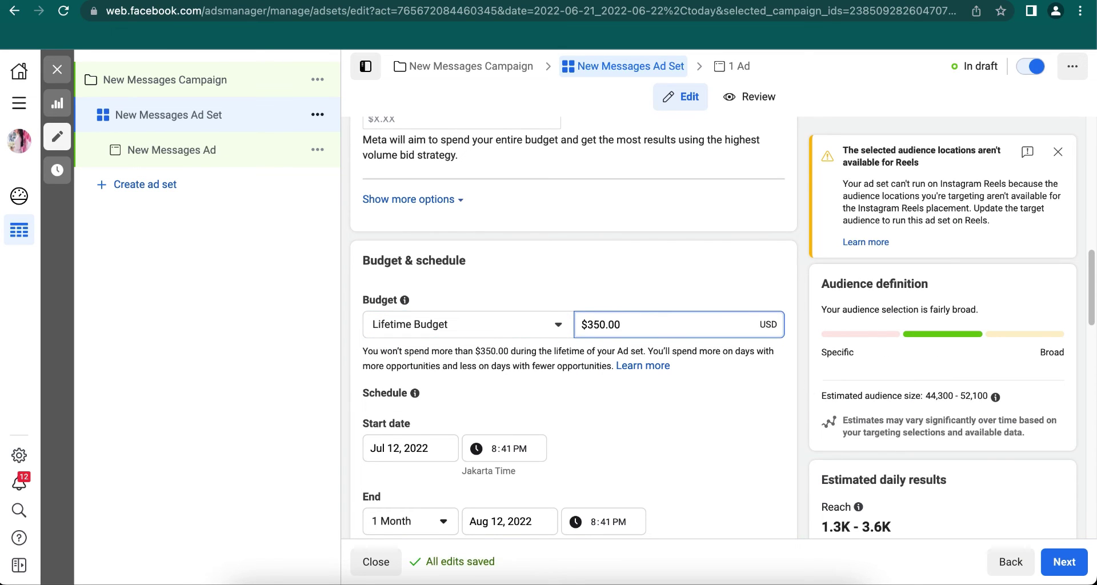
{"action": "key", "text": "BackSpace"}
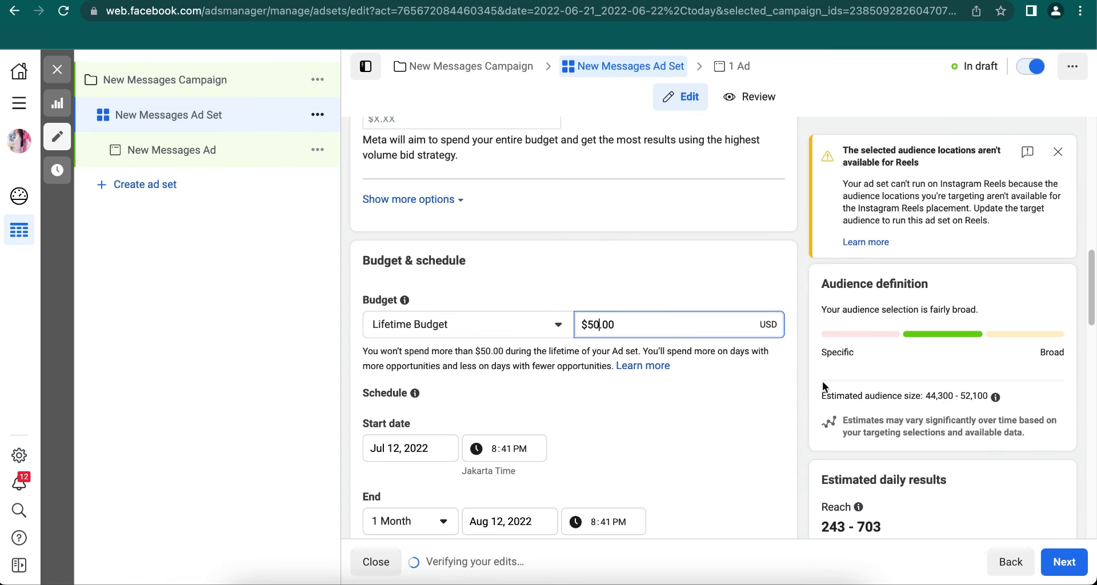
{"action": "scroll", "coordinate": [540, 417], "scroll_direction": "down", "scroll_amount": 1}
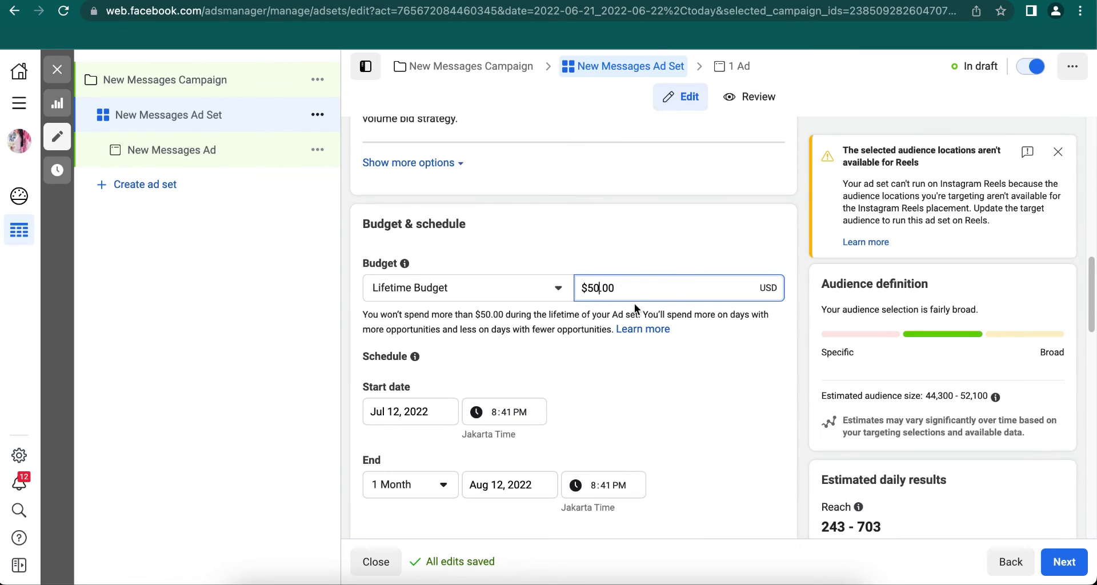
{"action": "type", "text": "000"}
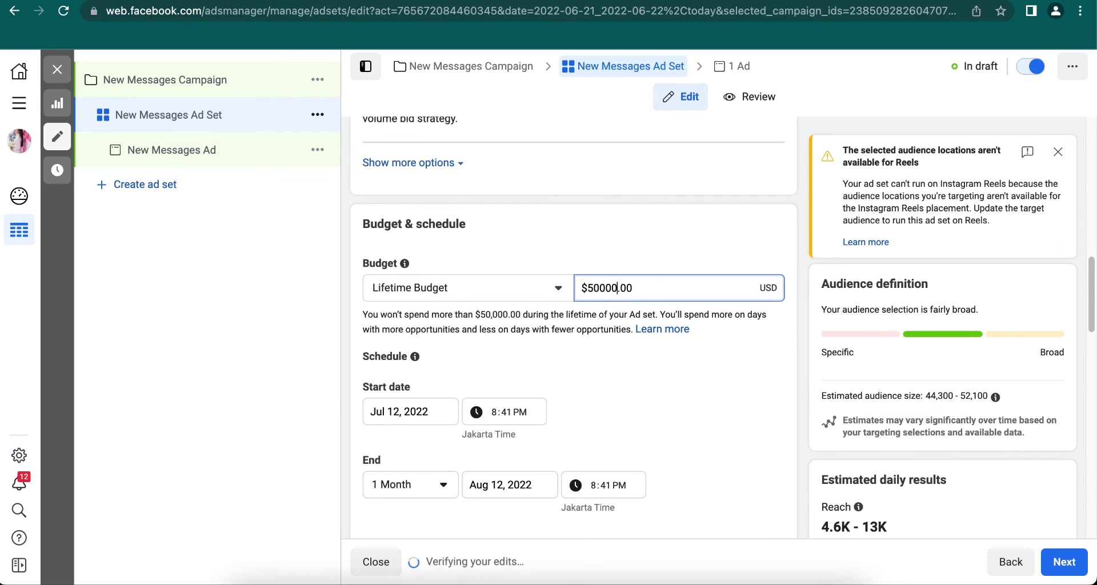
{"action": "left_click", "coordinate": [571, 366]}
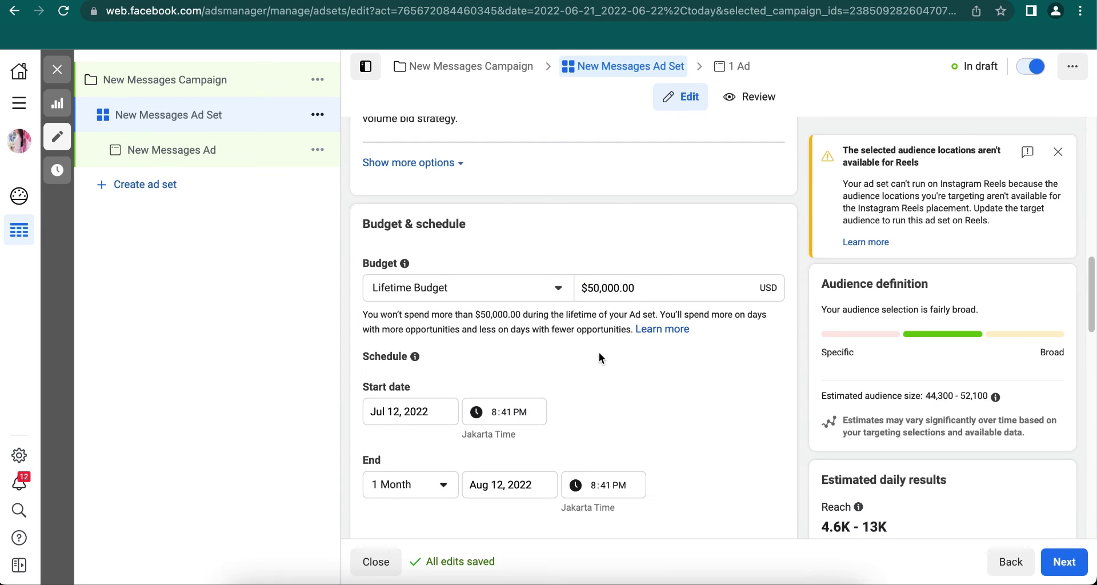
Raise the lifetime budget of the ad set to $500,000.00.
{"action": "left_click", "coordinate": [625, 287]}
{"action": "type", "text": "0"}
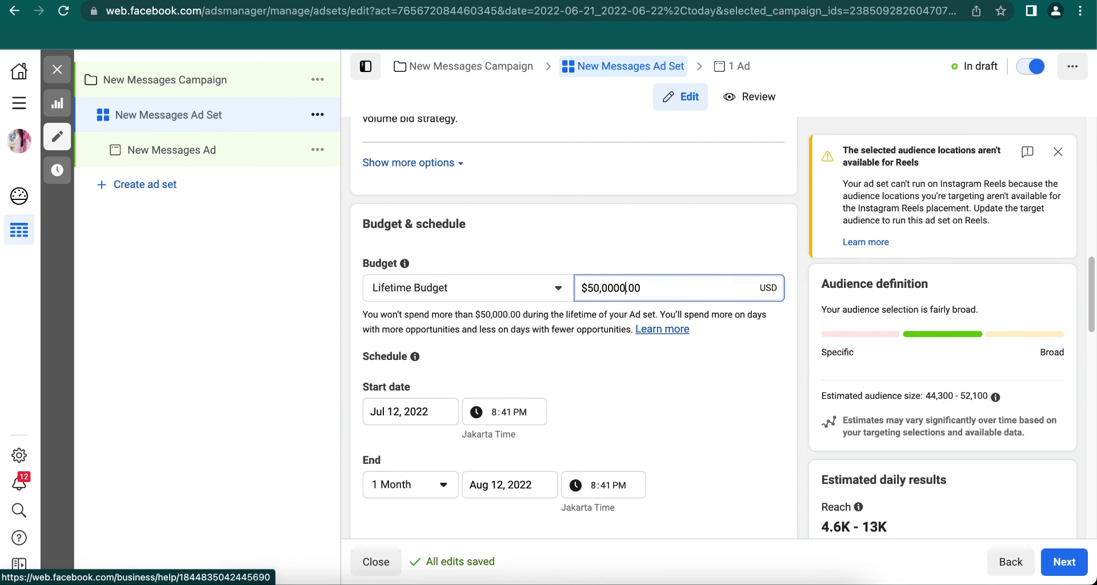
{"action": "left_click", "coordinate": [643, 376]}
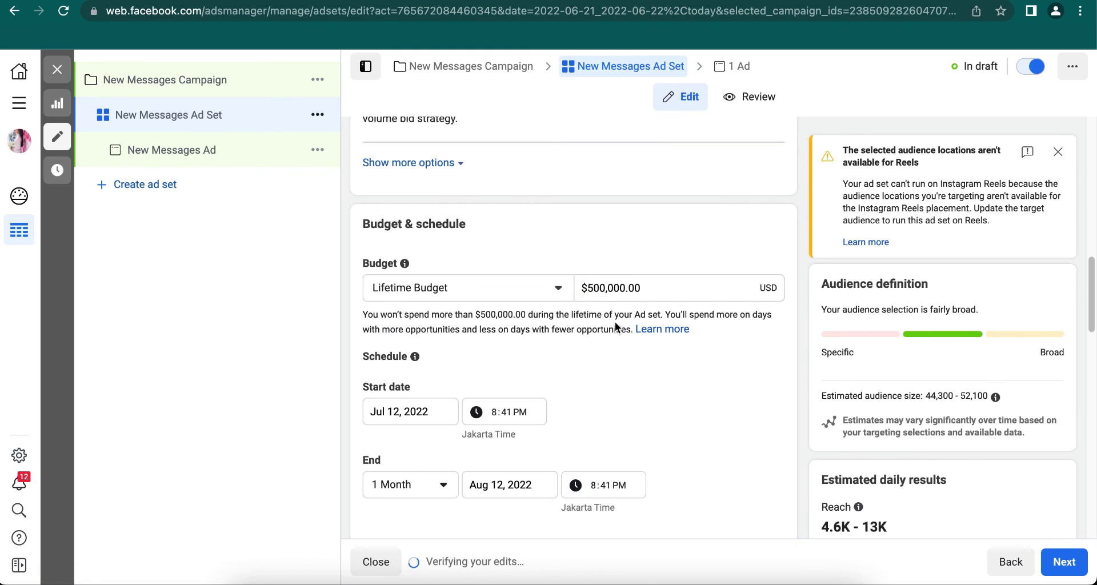
Raise the ad set's lifetime budget to $10,000,000.00 and check the budget and schedule section for limit warnings.
{"action": "left_click", "coordinate": [592, 288]}
{"action": "key", "text": "BackSpace"}
{"action": "type", "text": "1"}
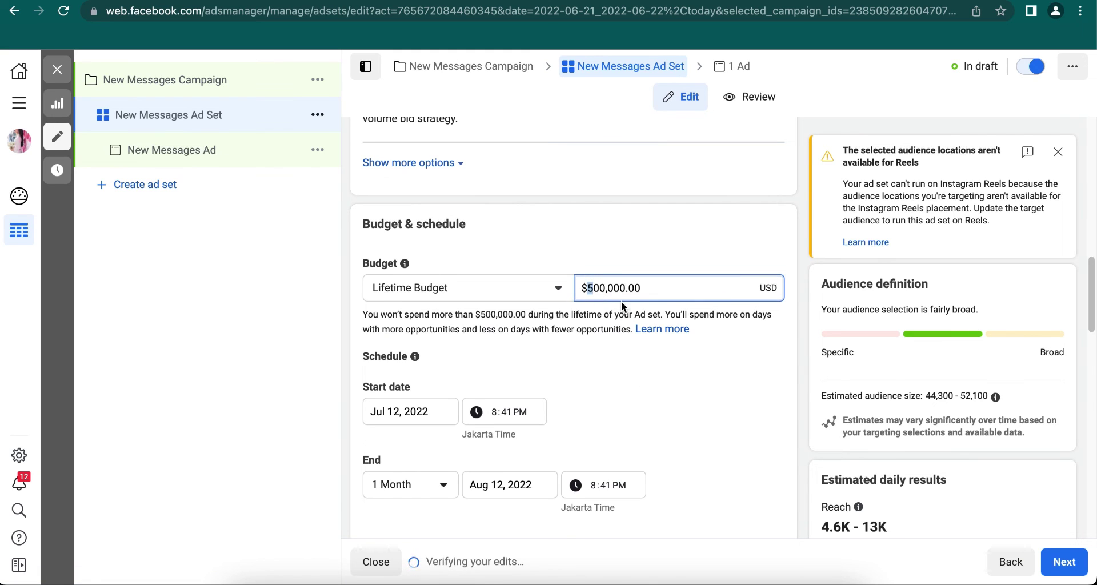
{"action": "type", "text": "00"}
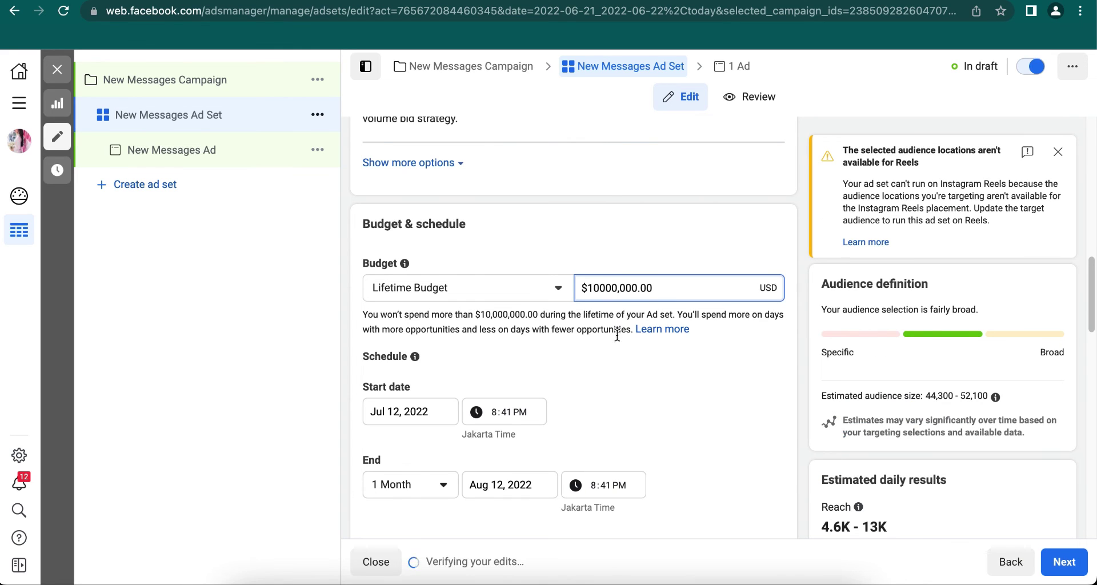
{"action": "left_click", "coordinate": [612, 382]}
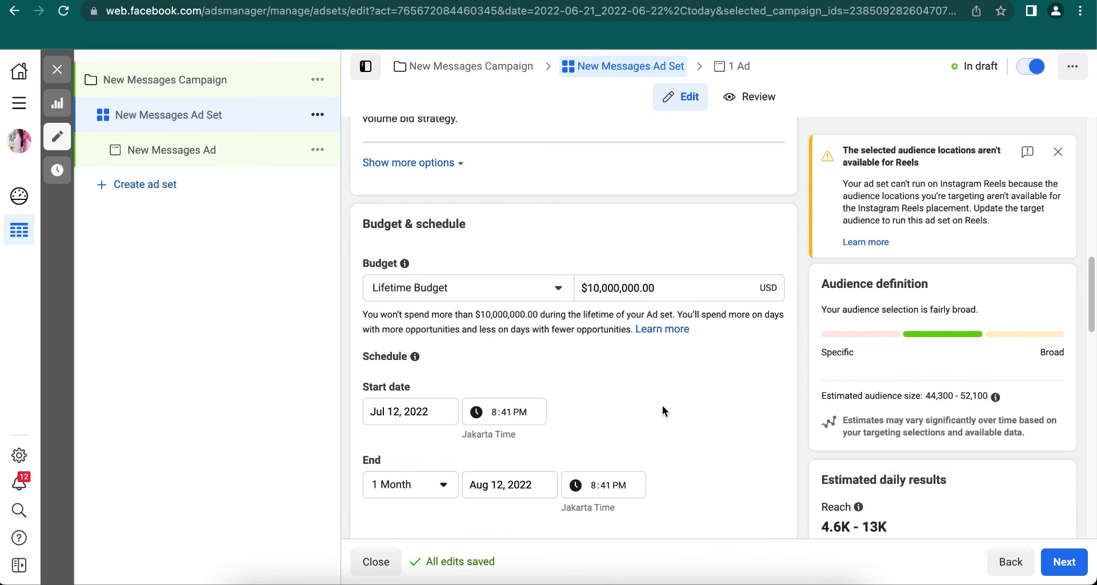
{"action": "scroll", "coordinate": [662, 406], "scroll_direction": "down", "scroll_amount": 2}
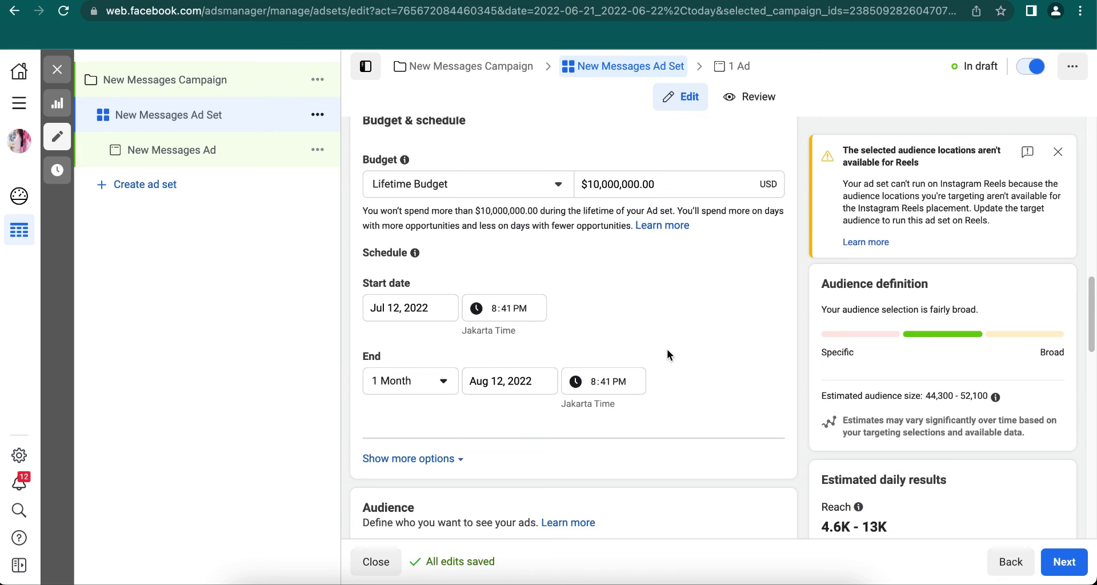
{"action": "scroll", "coordinate": [668, 351], "scroll_direction": "up", "scroll_amount": 1}
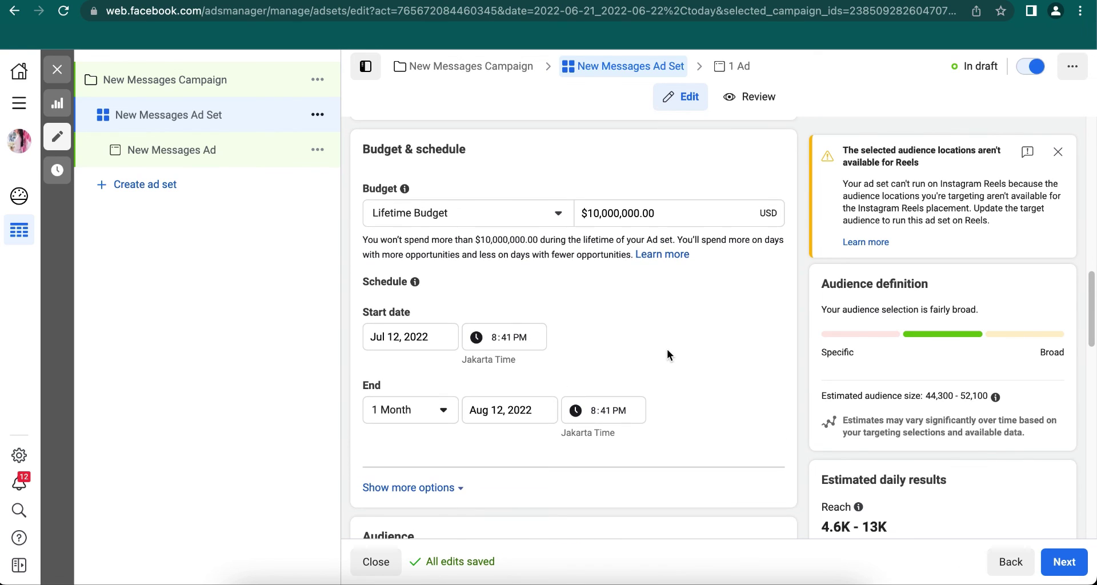